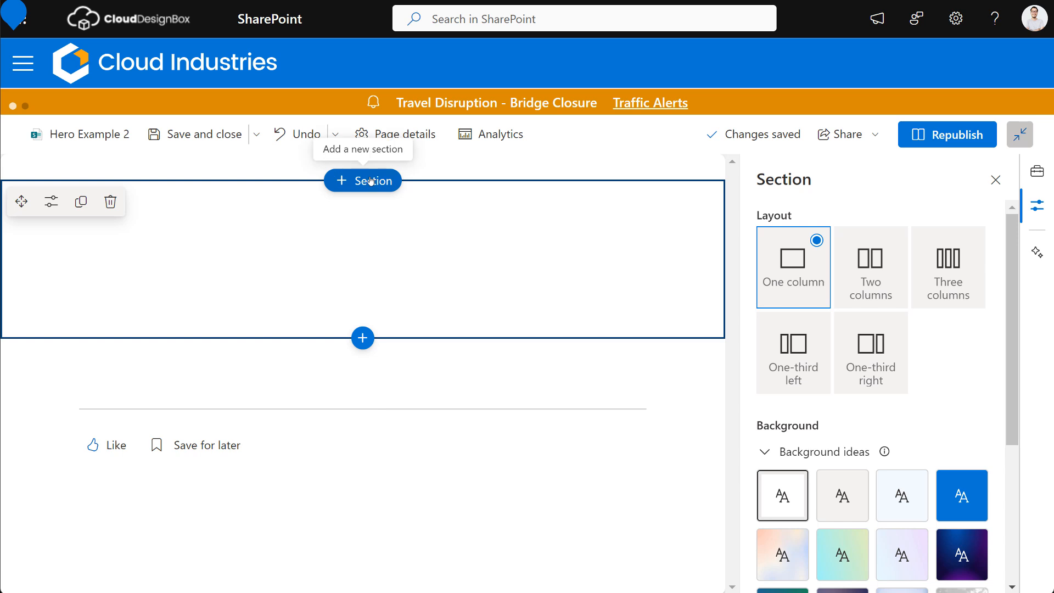
Step: Add a full-width section to the page and insert a Hero web part in it
click(372, 182)
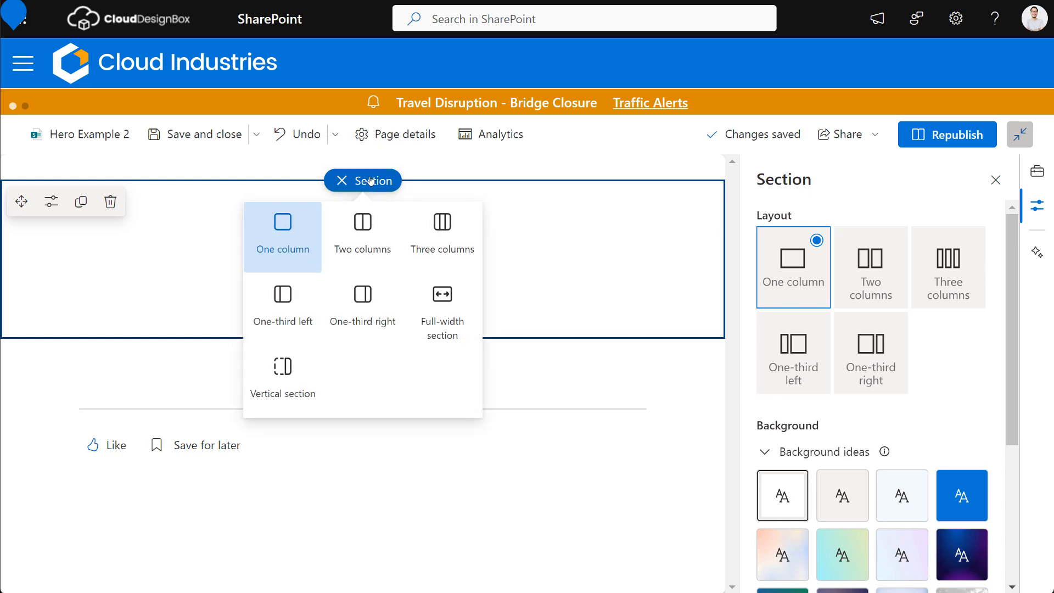
click(445, 300)
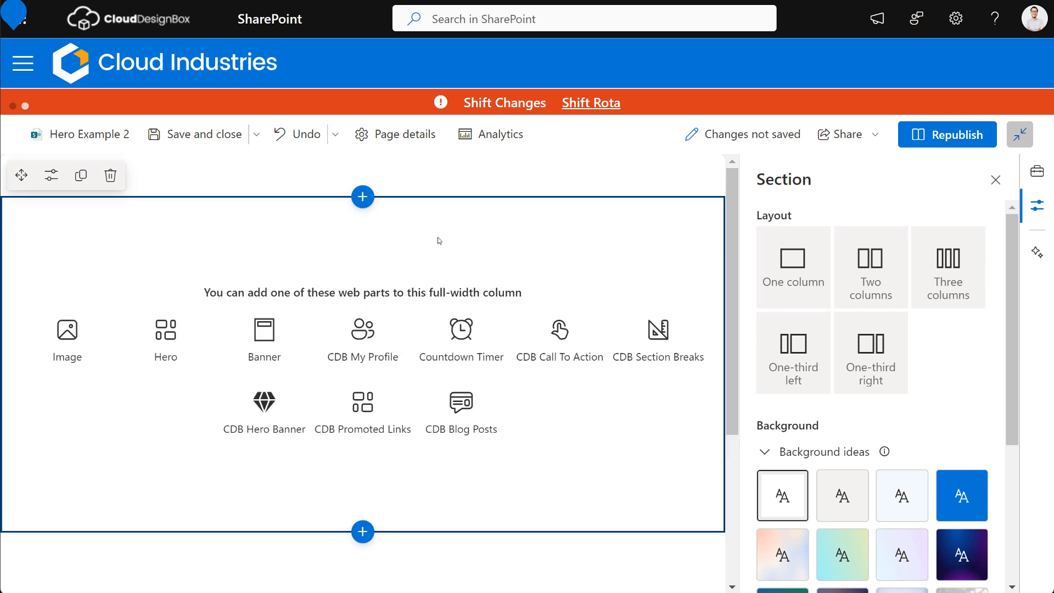
click(172, 338)
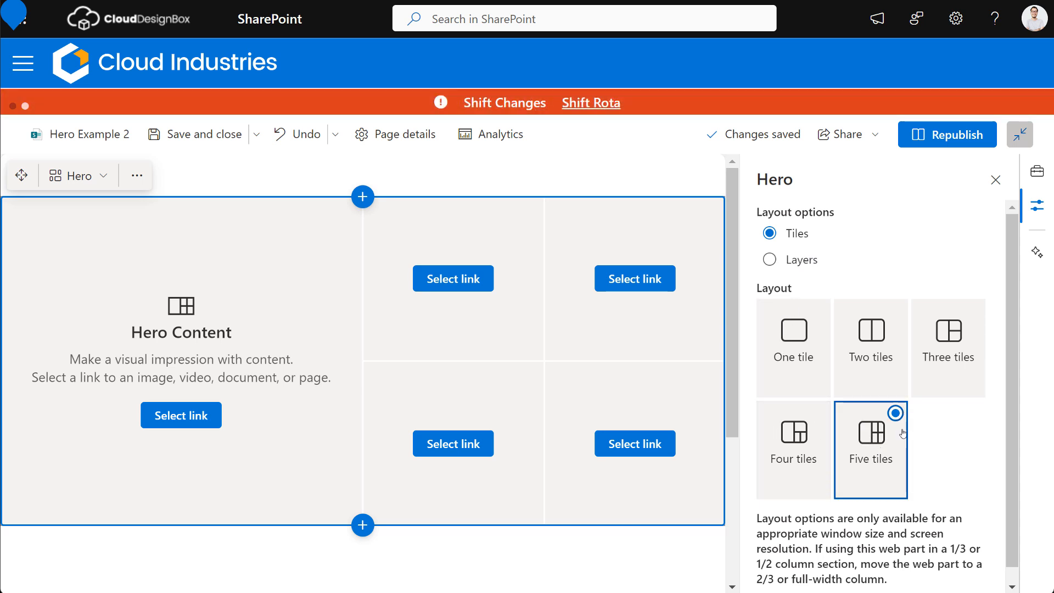
scroll(903, 434, down, 1)
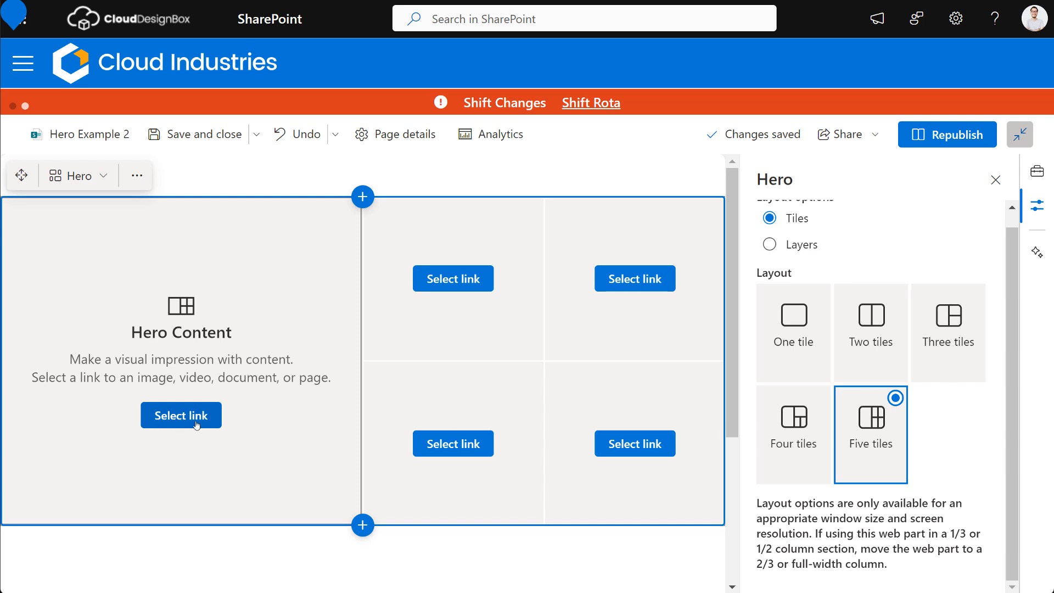
Step: Link the large hero tile to "Cloud Industries - Word of the day" and title it "Onboarding"
click(173, 419)
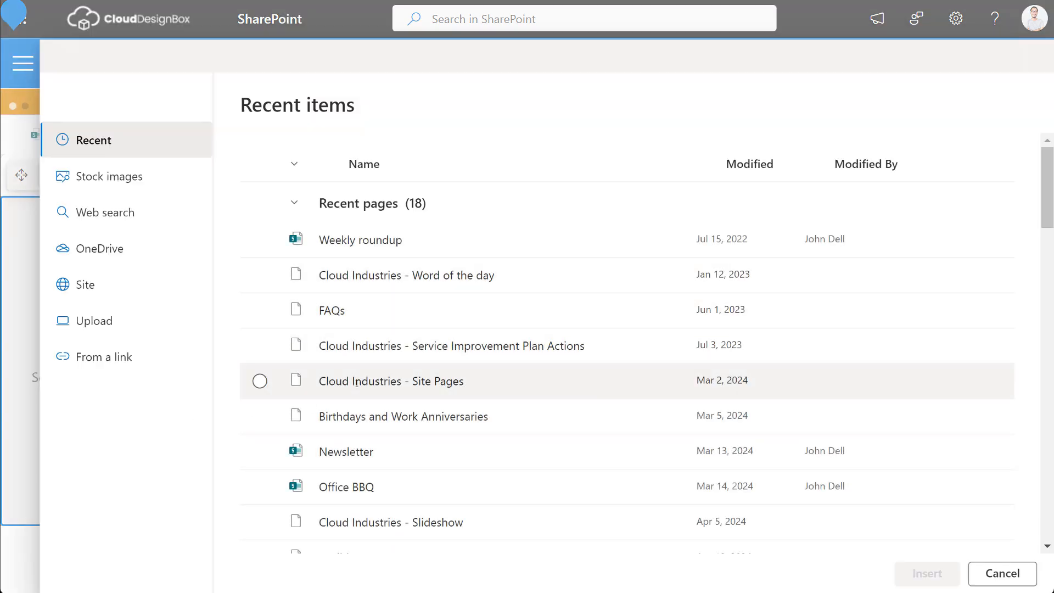
click(439, 275)
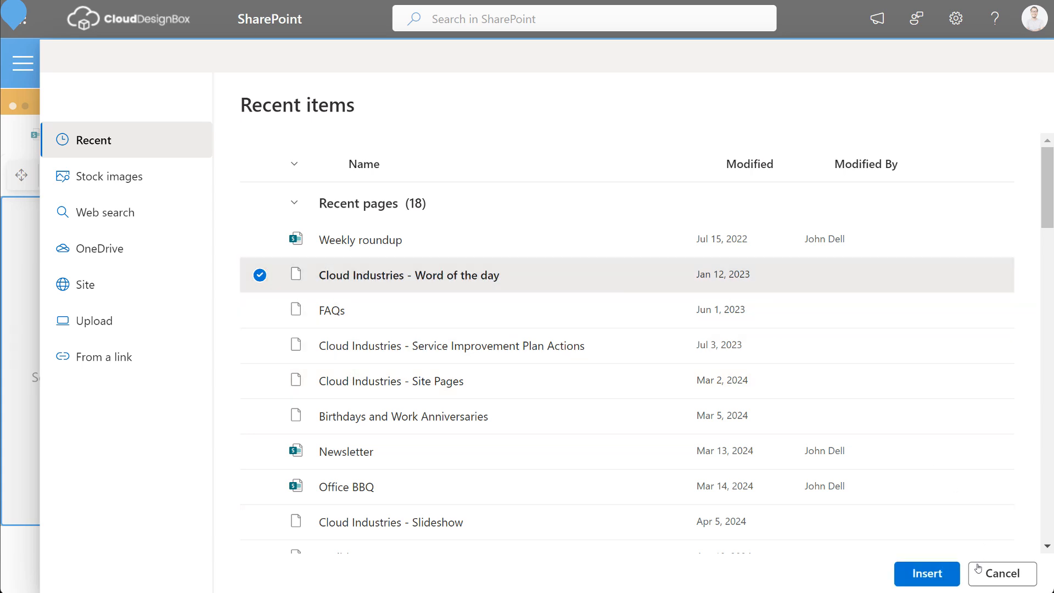
click(957, 573)
click(229, 506)
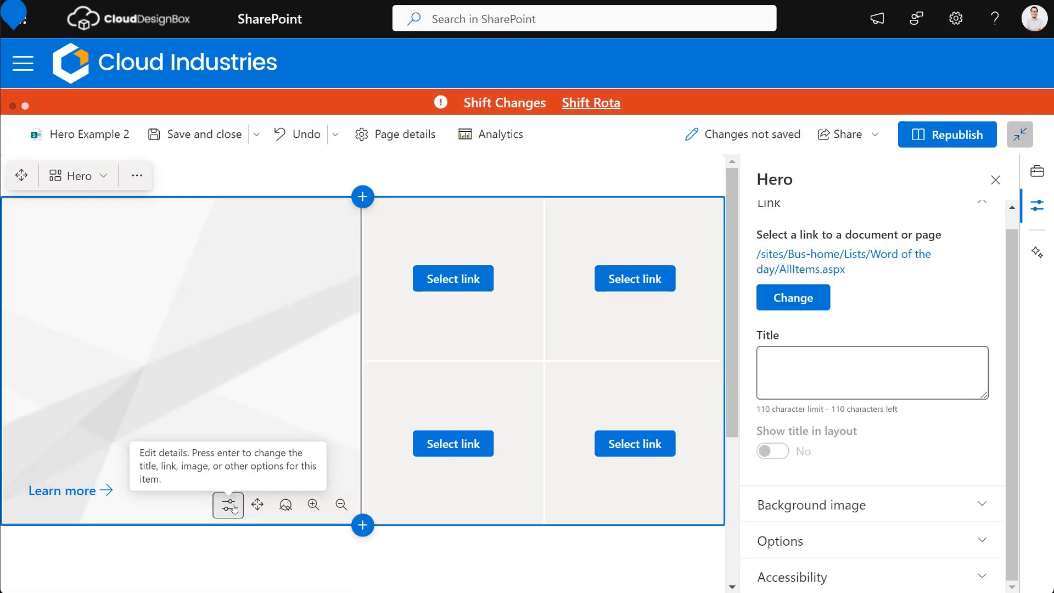
click(805, 363)
text(Onboarding)
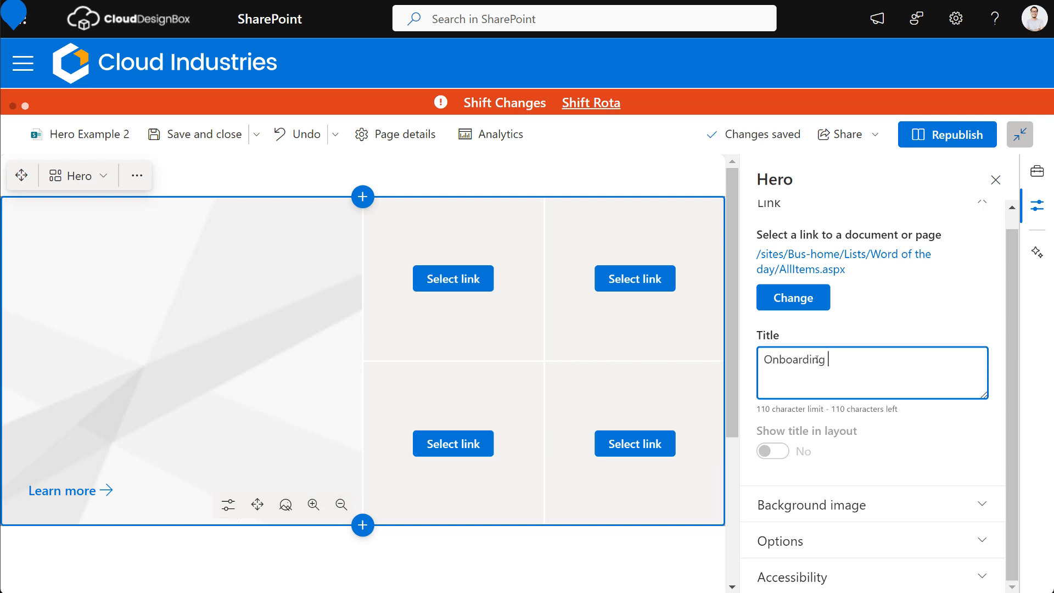
Step: Give the Onboarding tile a custom background from the stock images, searching for "business meeting" and choosing the picture of a smiling woman in blue
click(878, 504)
scroll(882, 437, down, 3)
click(805, 422)
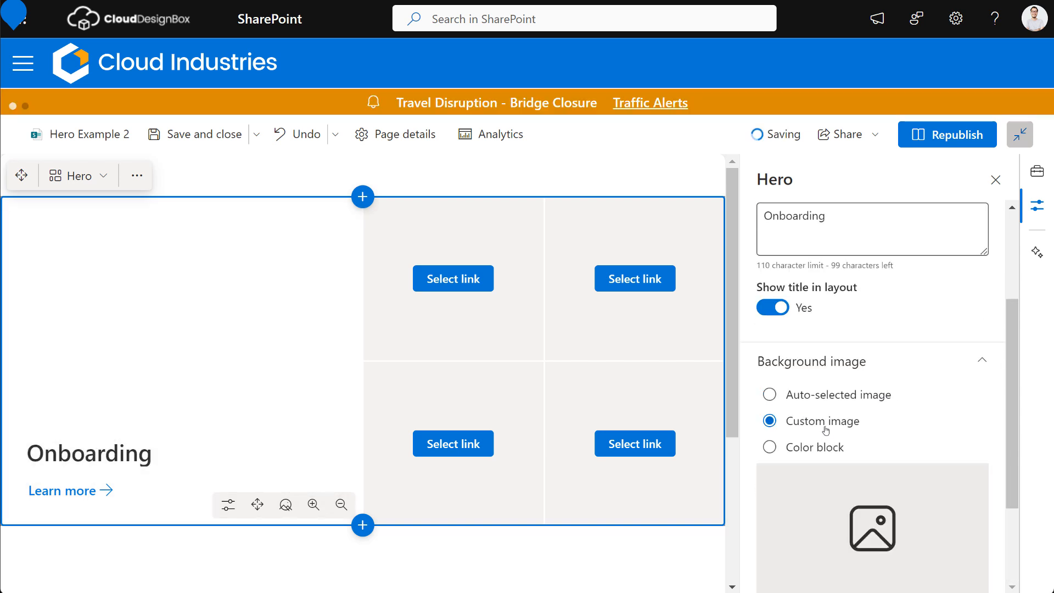
scroll(826, 436, down, 2)
click(796, 485)
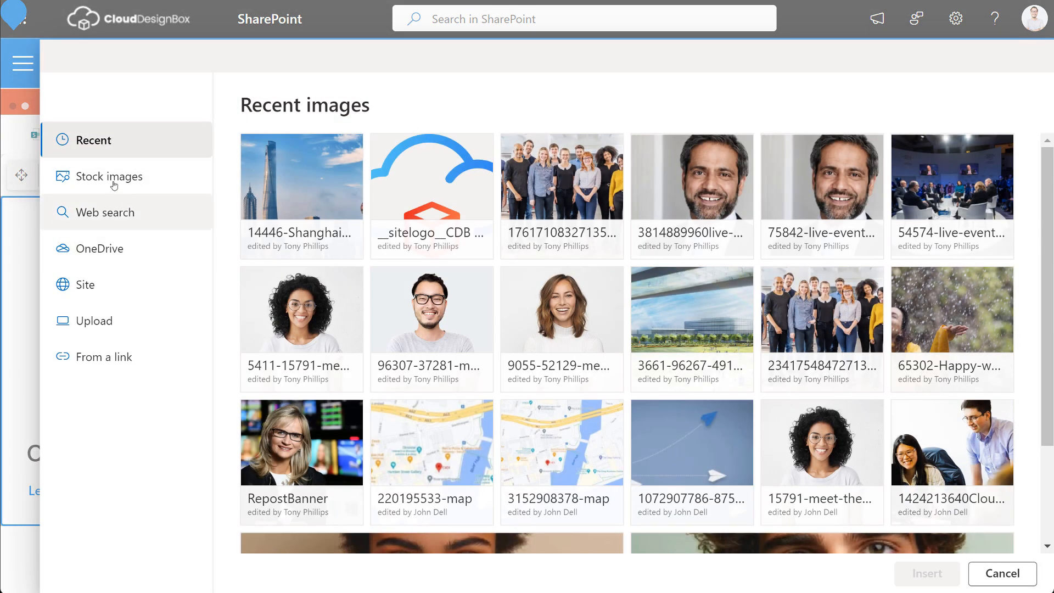
click(114, 185)
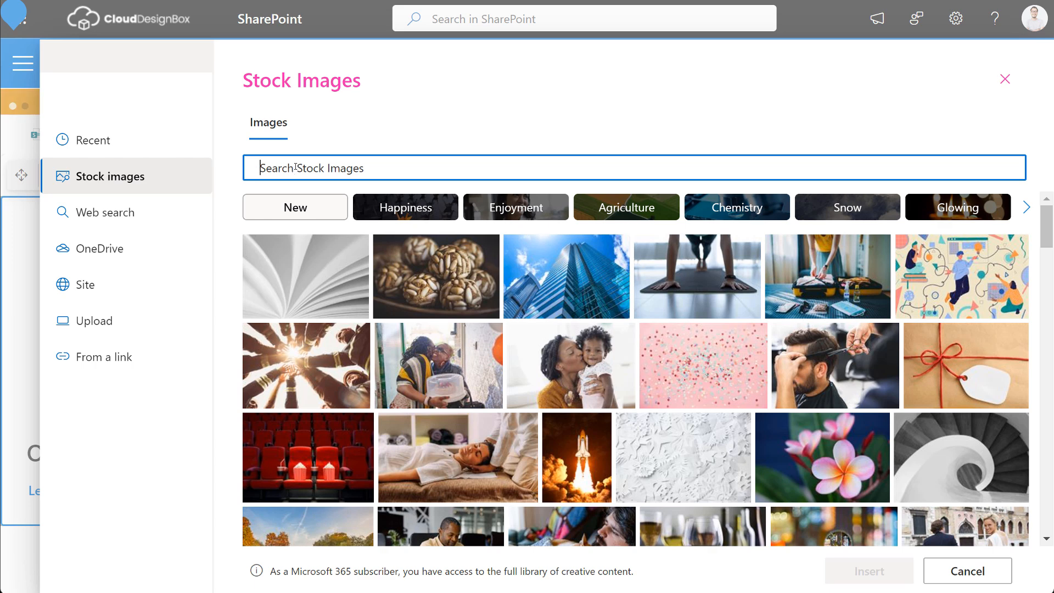
text(business meeting)
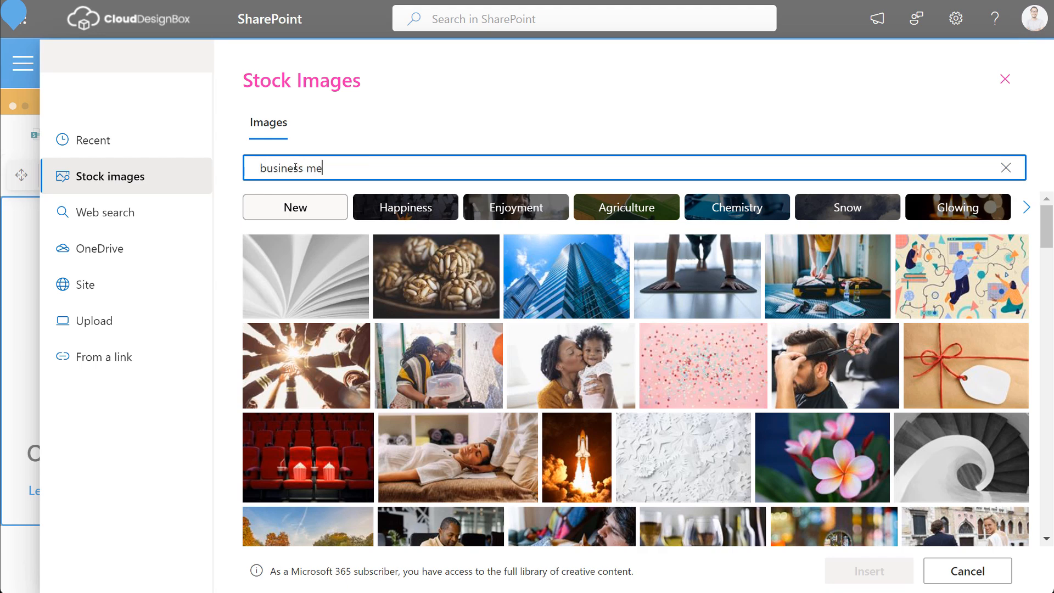
key(Return)
click(322, 224)
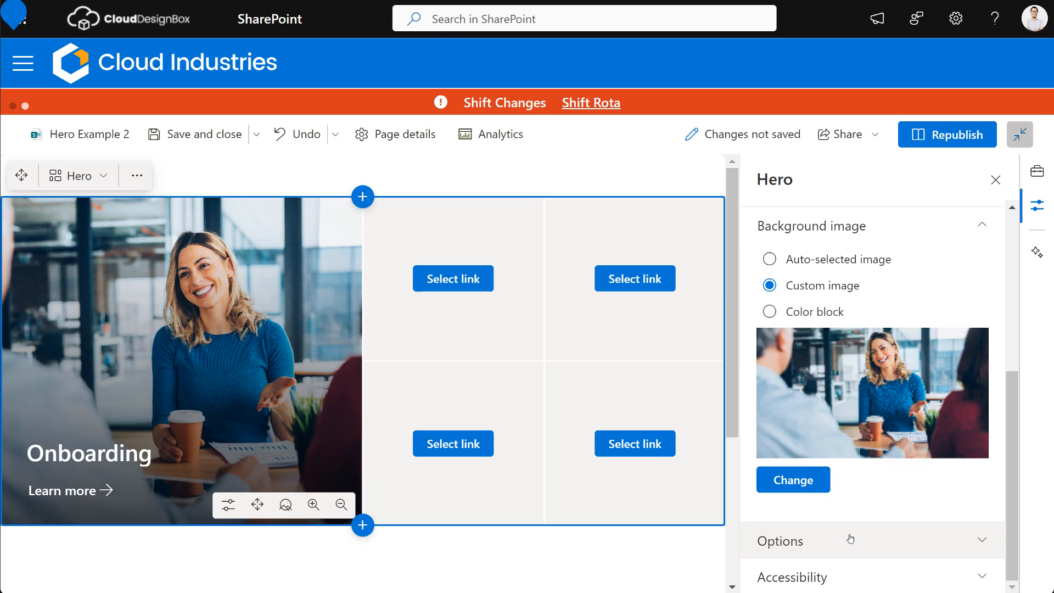
Step: Examine the Onboarding tile's call to action text and link options
click(848, 539)
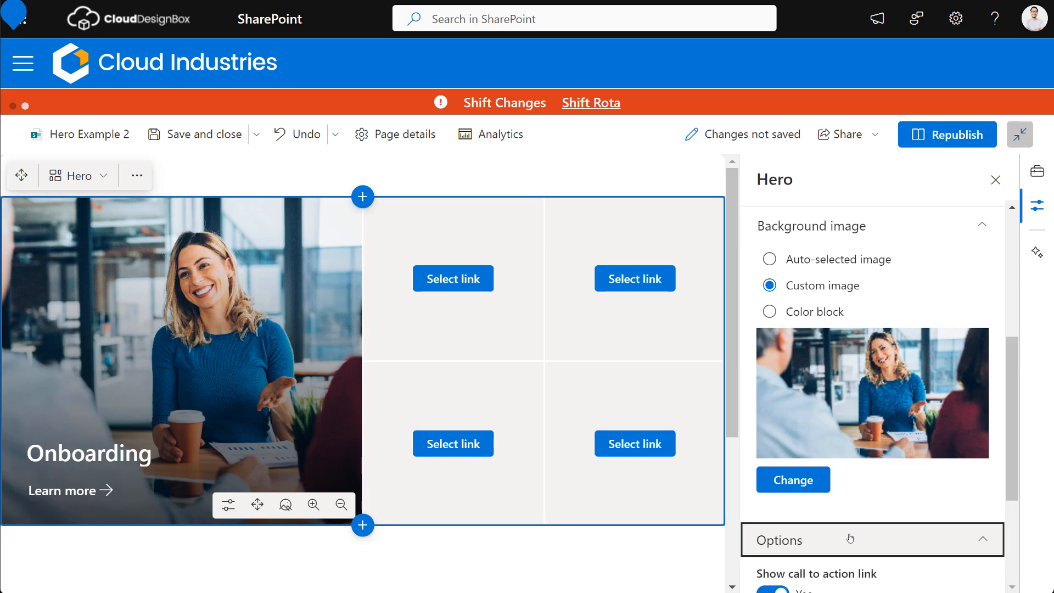
scroll(832, 463, down, 3)
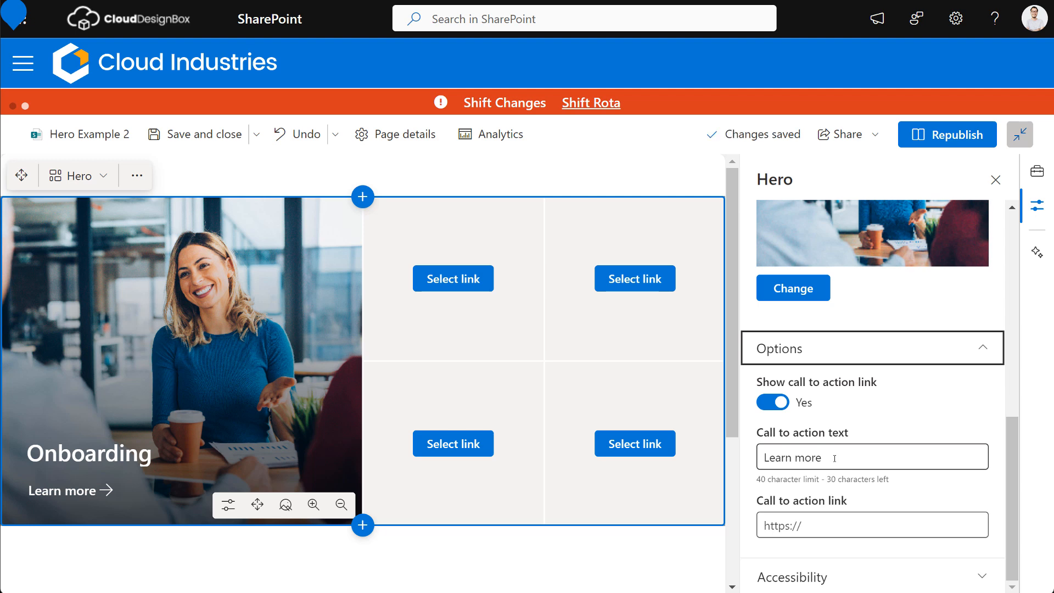
click(838, 455)
key(Tab)
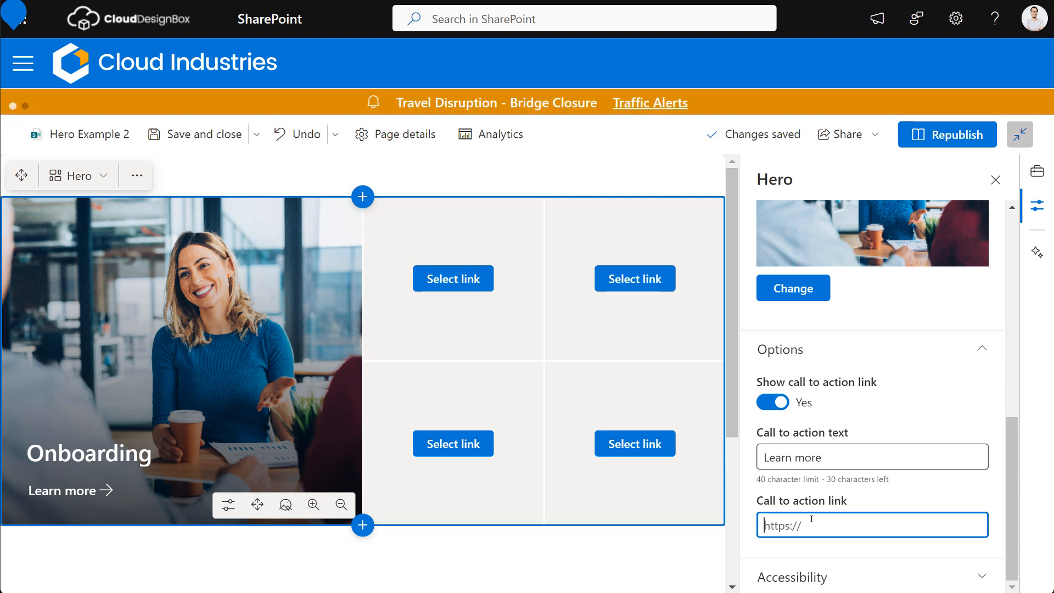
click(840, 455)
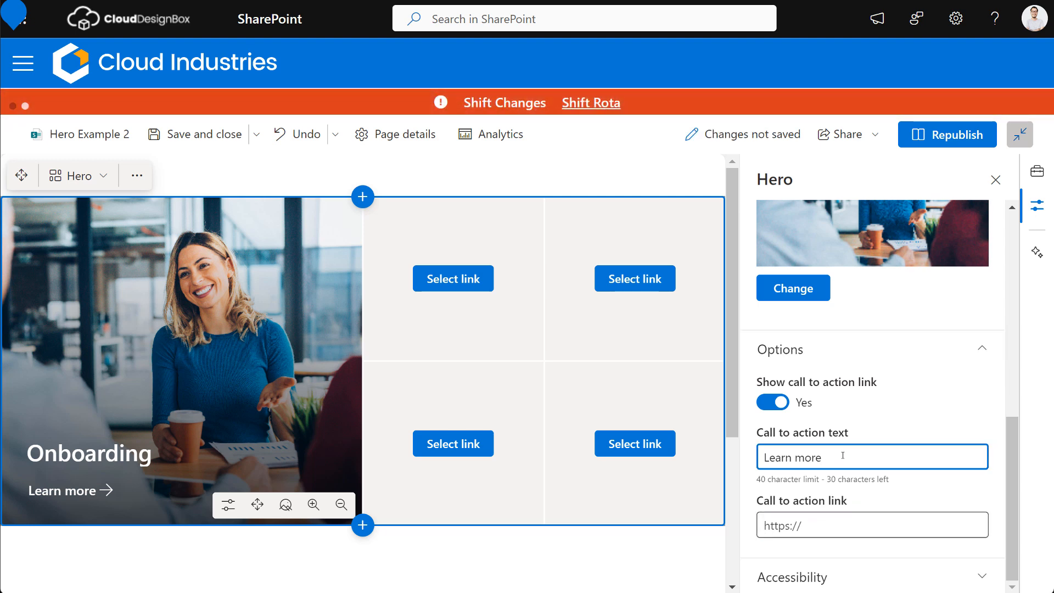
Step: Move the focal point of the Onboarding tile's background image up to the woman's face
click(286, 505)
drag(180, 369, 202, 301)
key(Escape)
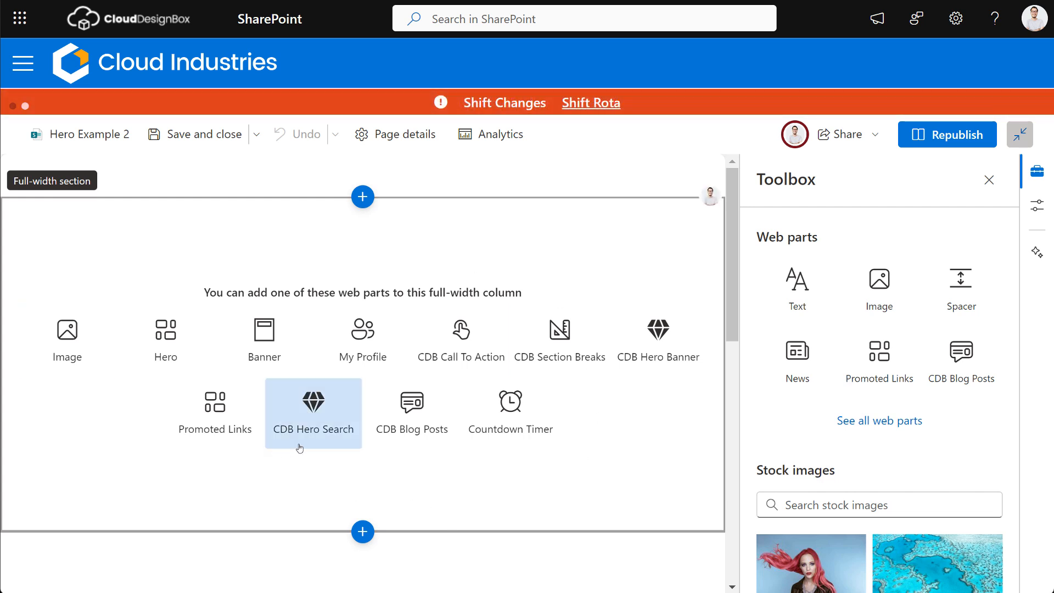
Step: Add the CDB Hero Search web part to the full-width section and set its welcome text to "Welcome to team"
click(312, 416)
click(312, 415)
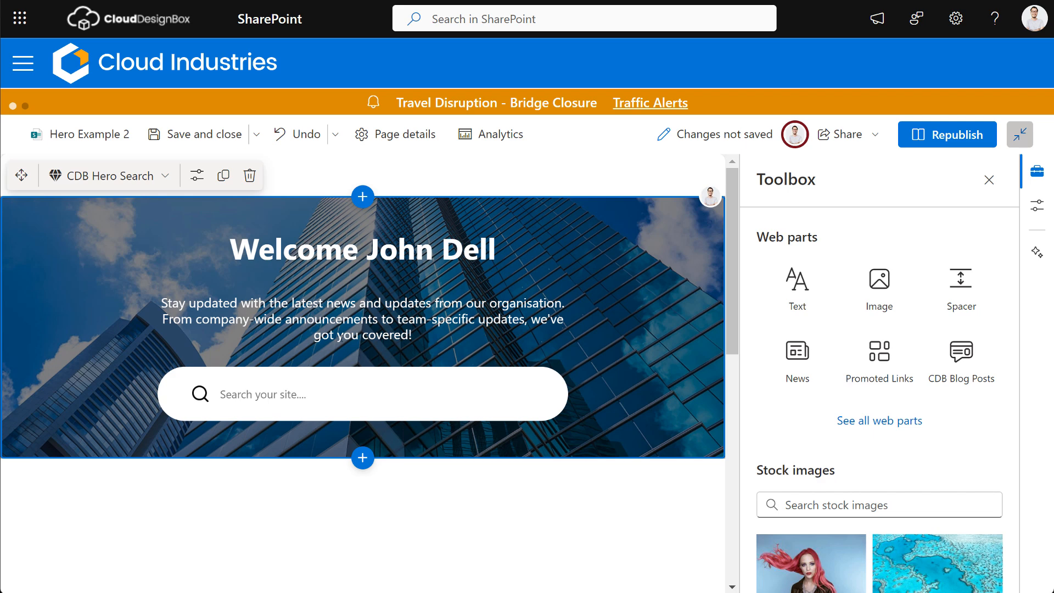
click(197, 176)
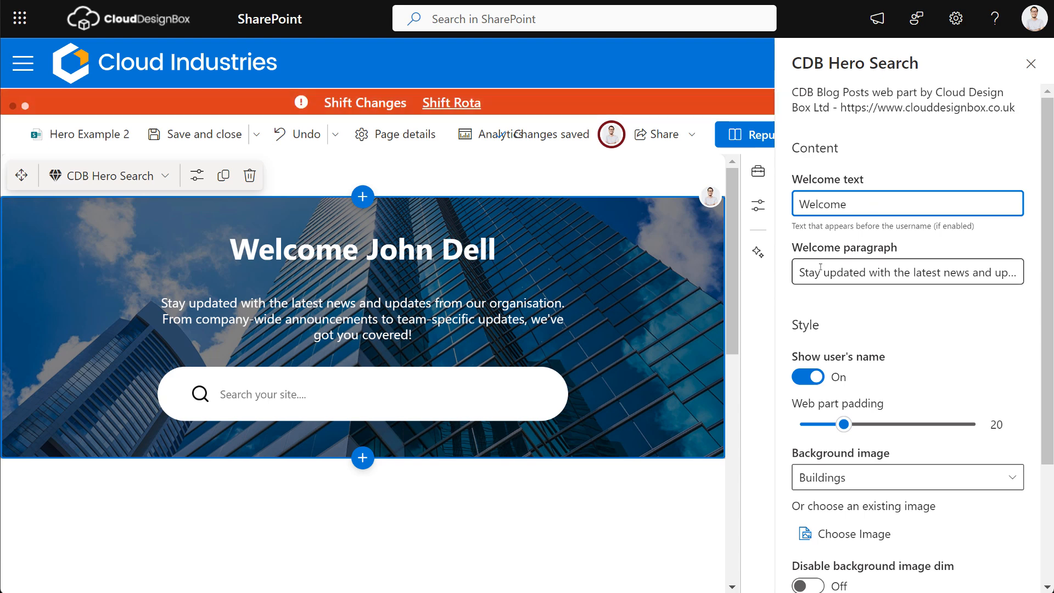
text(to team)
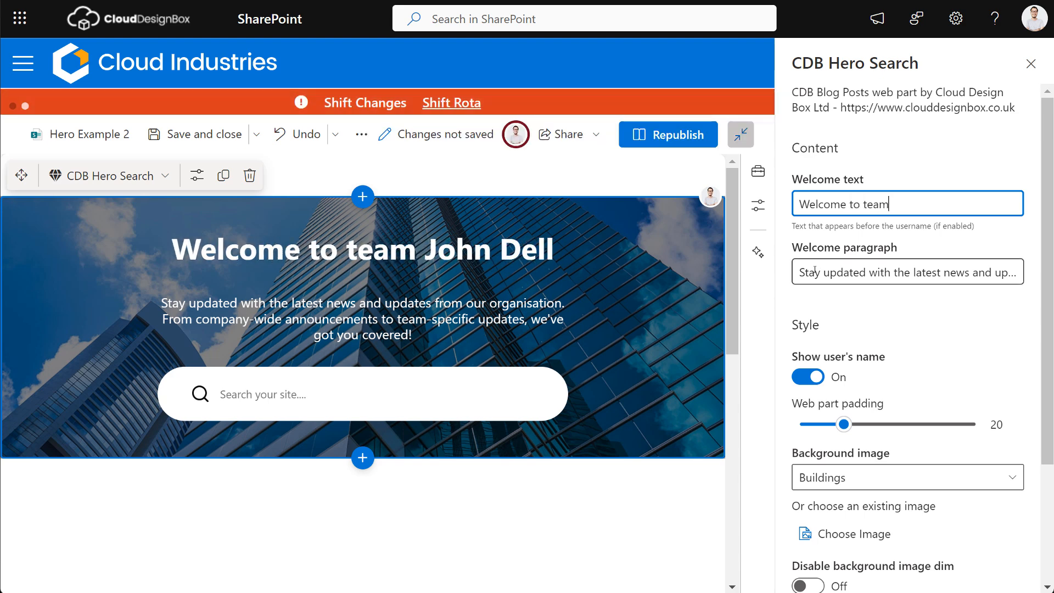
Step: Switch the user's name display off and back on, and set the web part padding to 45
click(802, 376)
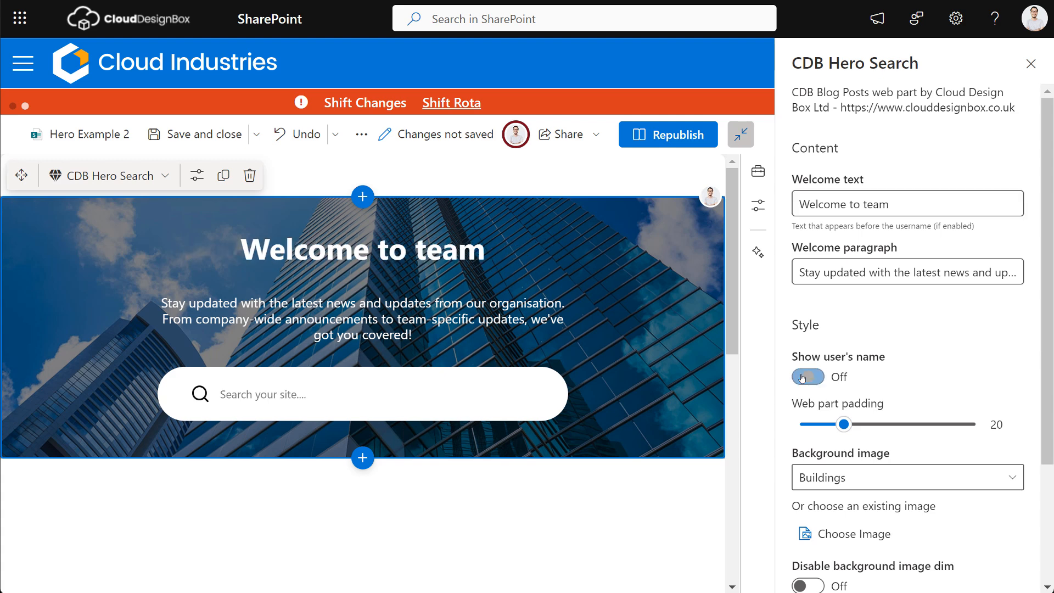
click(801, 377)
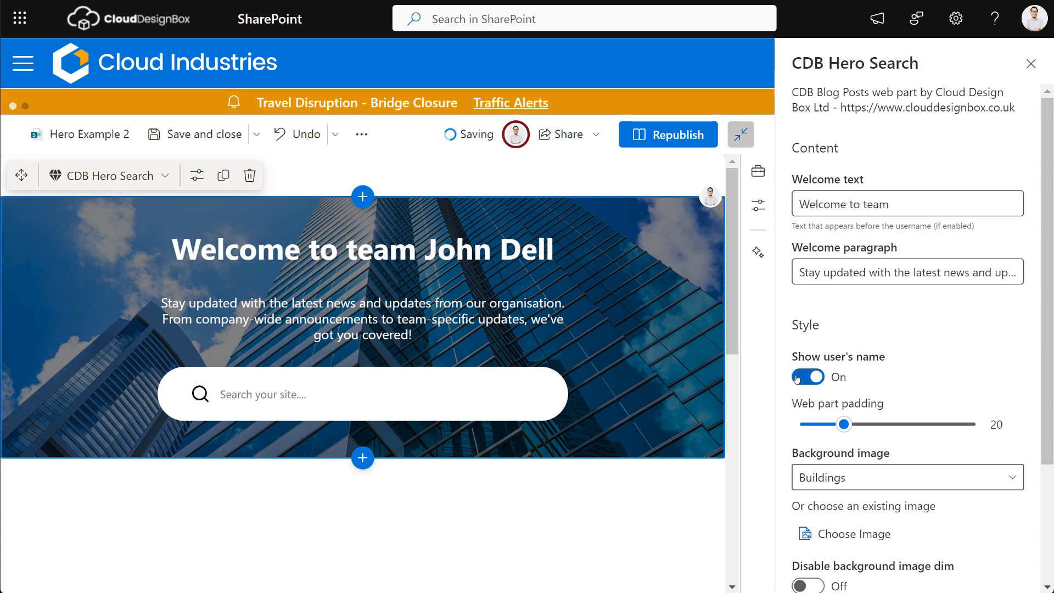
drag(804, 275, 1047, 292)
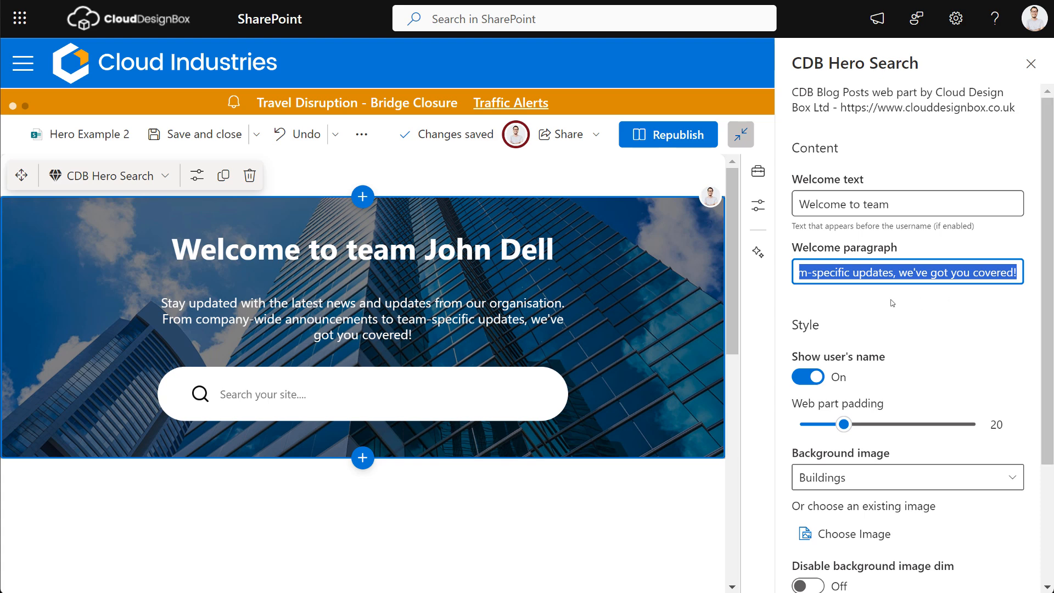
drag(848, 426, 900, 424)
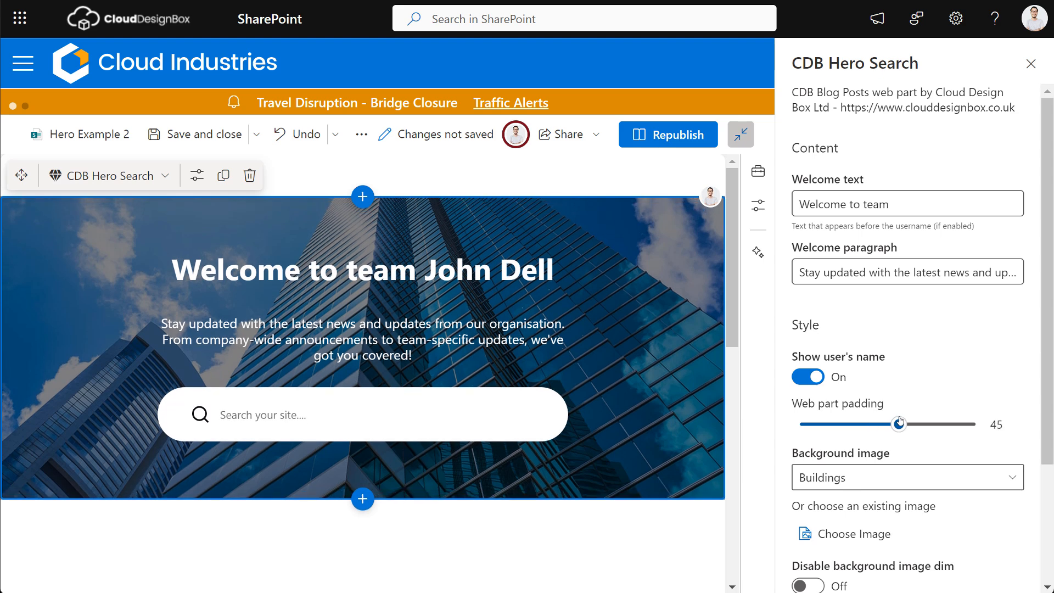
Step: Try the Construction, Night, Travel, Wool and Meeting background images on the hero search banner
click(855, 482)
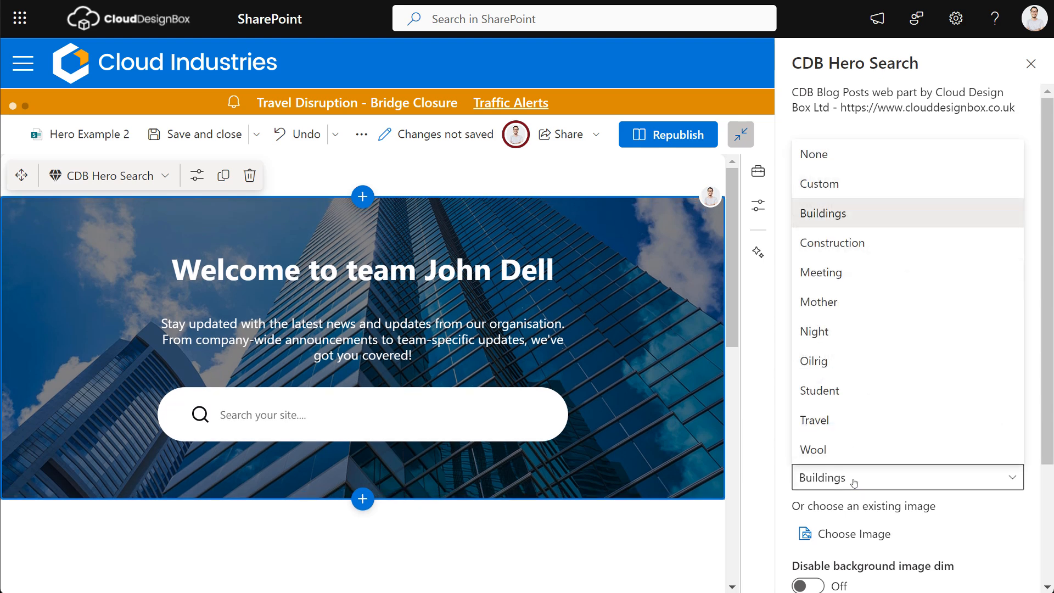
click(839, 244)
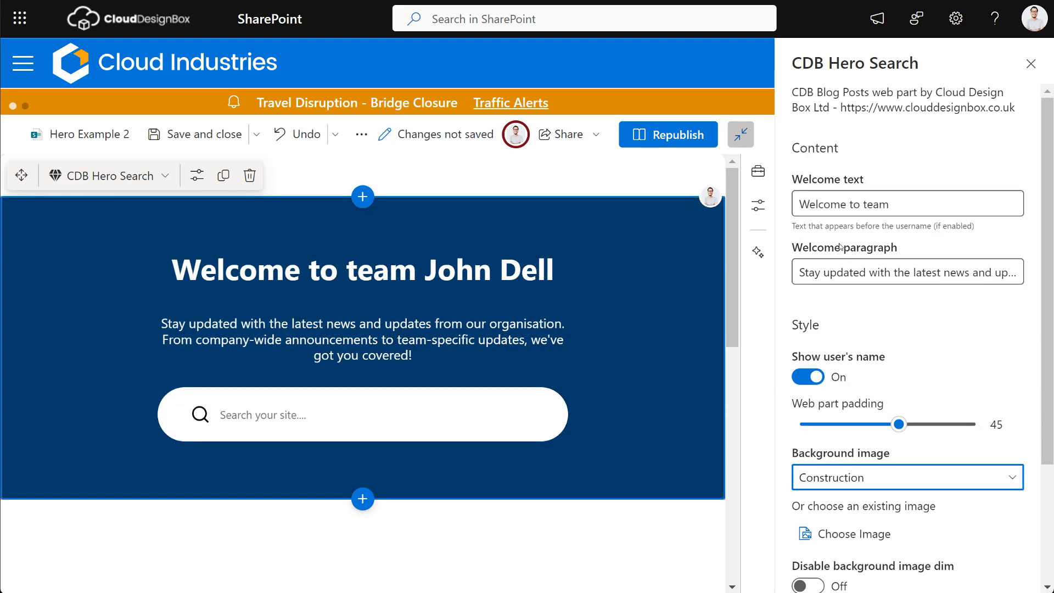
click(857, 478)
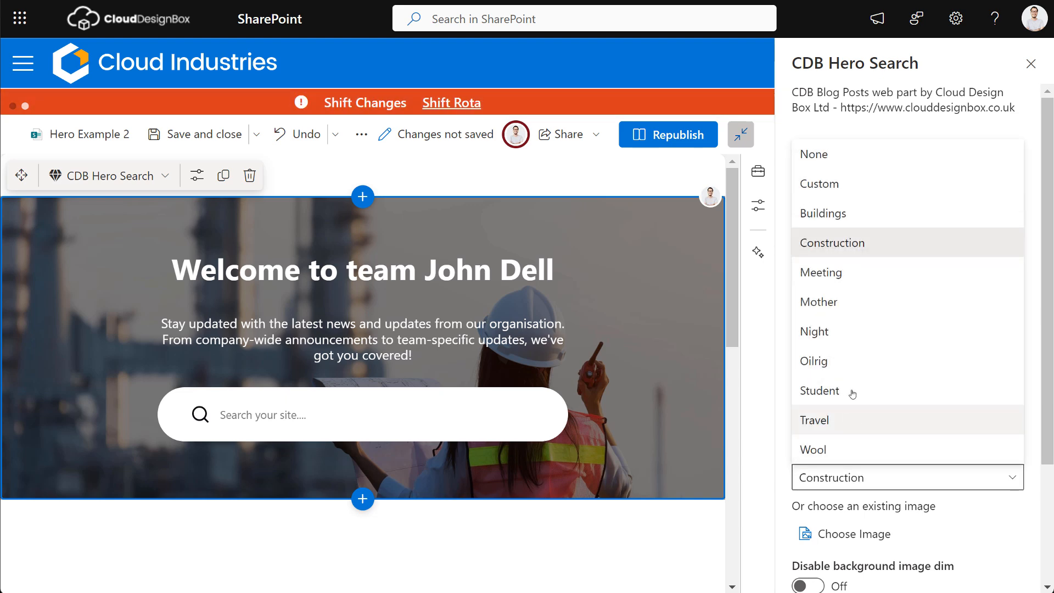
click(847, 331)
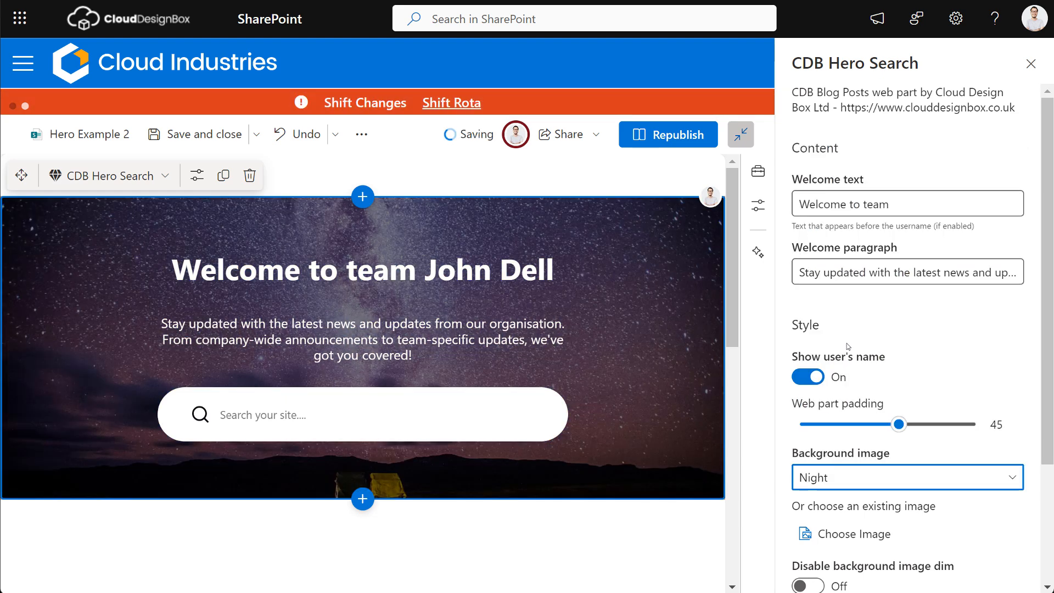
click(859, 477)
click(857, 421)
click(857, 478)
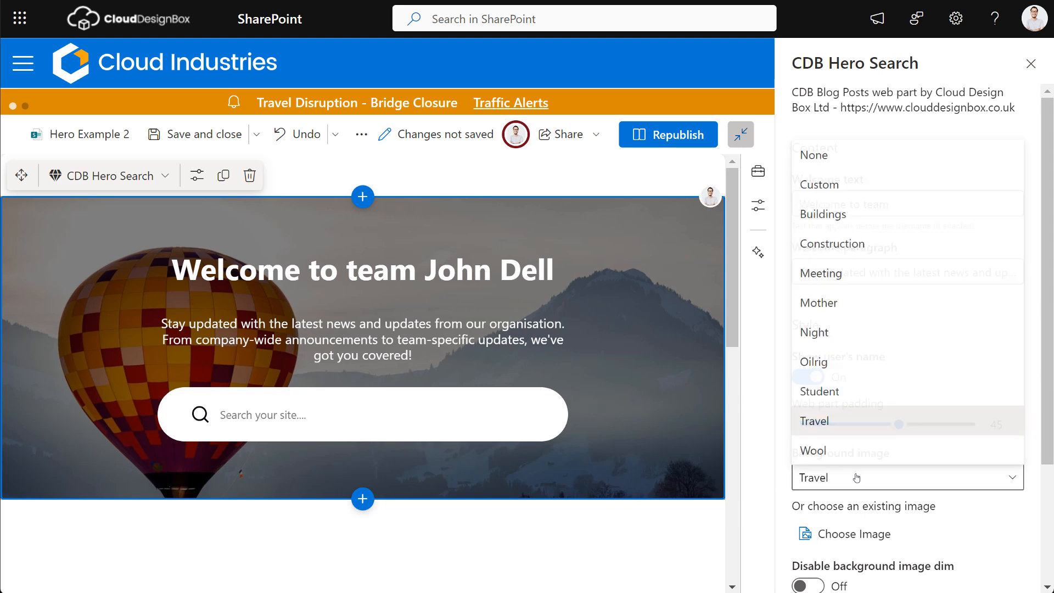
click(856, 450)
click(857, 476)
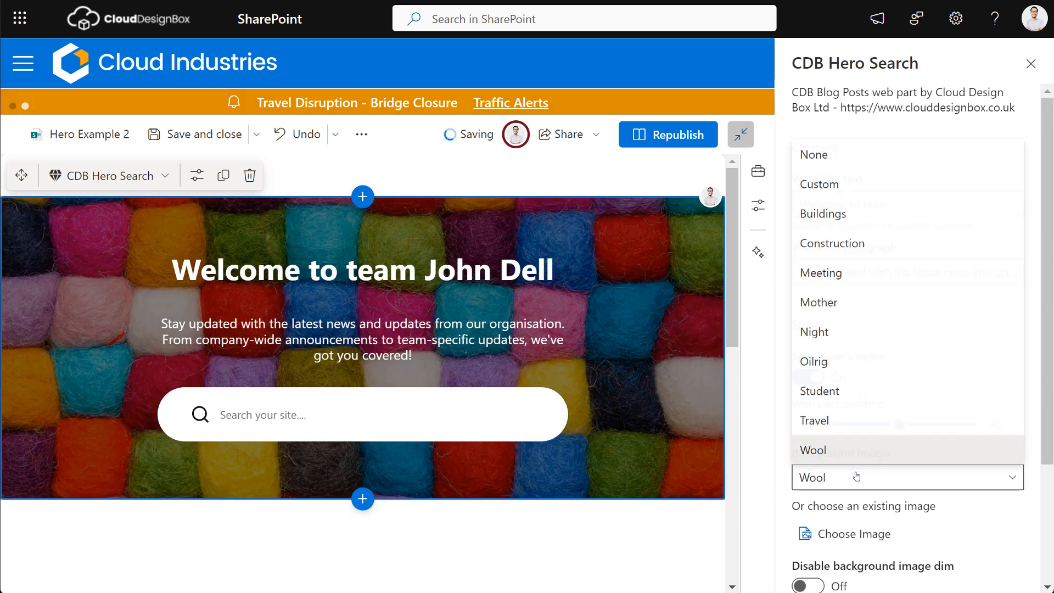
click(850, 284)
Step: Set the banner's background image to Night, and try the banner without the background image dim before restoring it
click(840, 477)
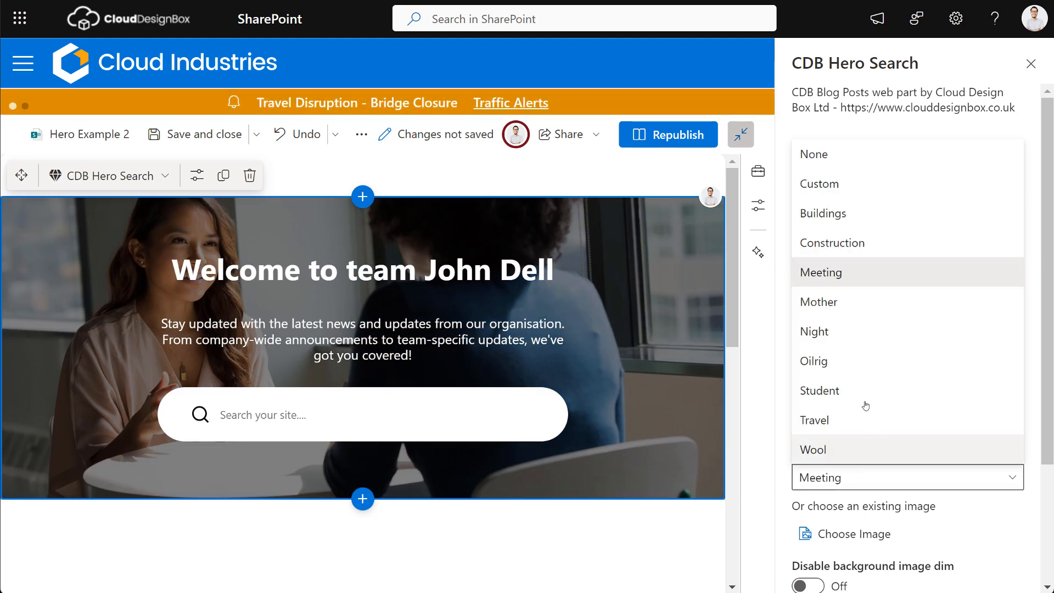
click(843, 333)
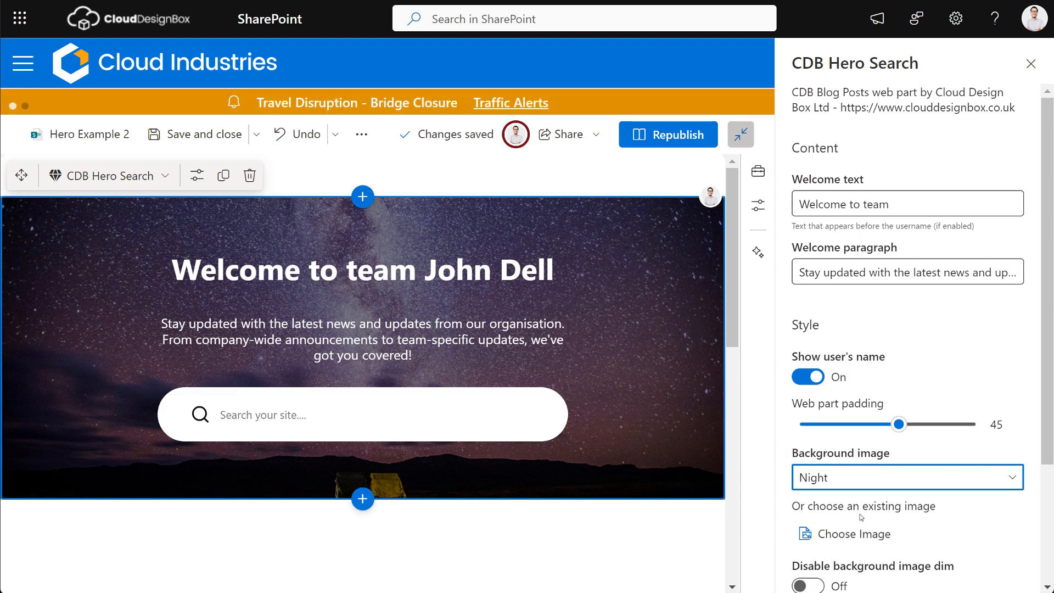
click(819, 585)
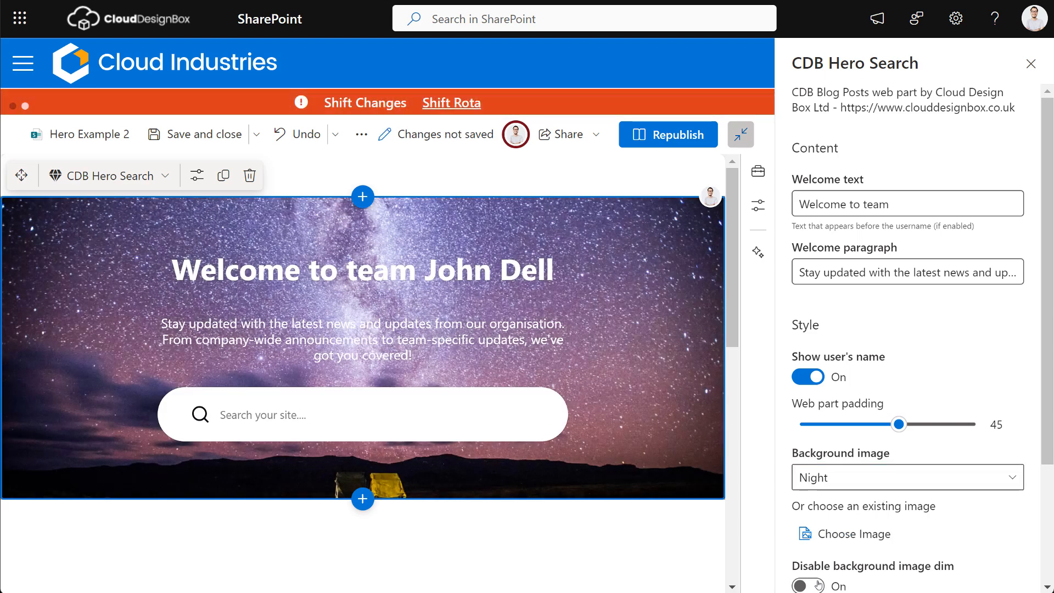
click(818, 586)
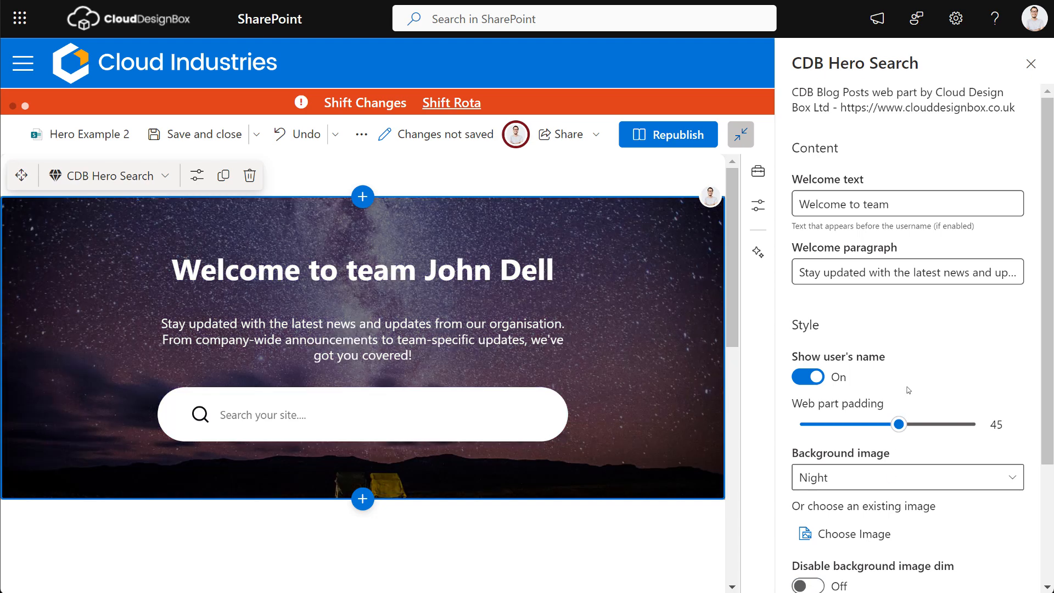
Step: Limit the hero search to the current site only, and enter "pol" in the search box of the published page
scroll(909, 390, down, 3)
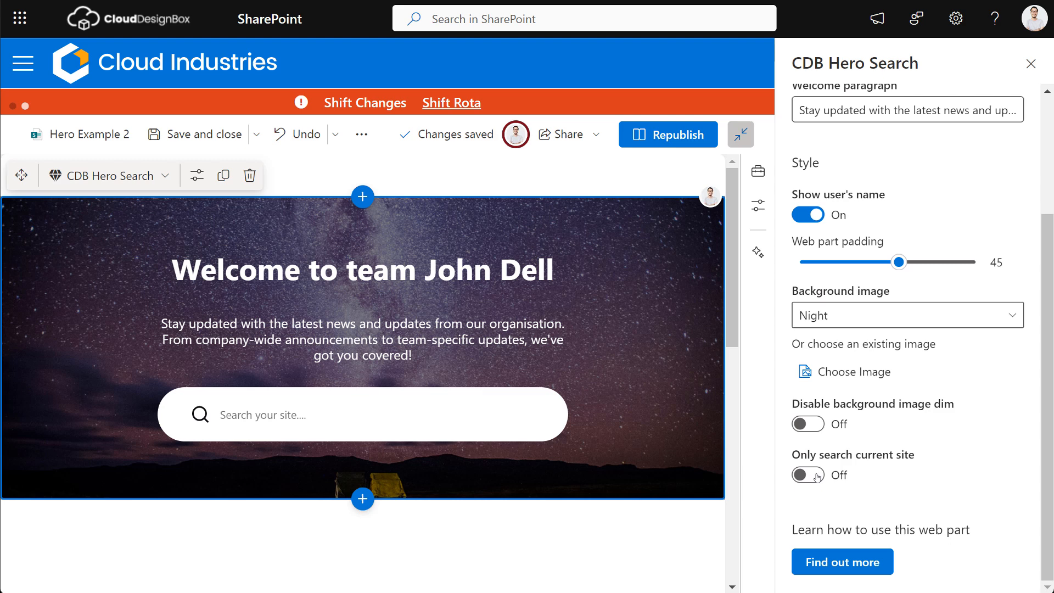
click(818, 477)
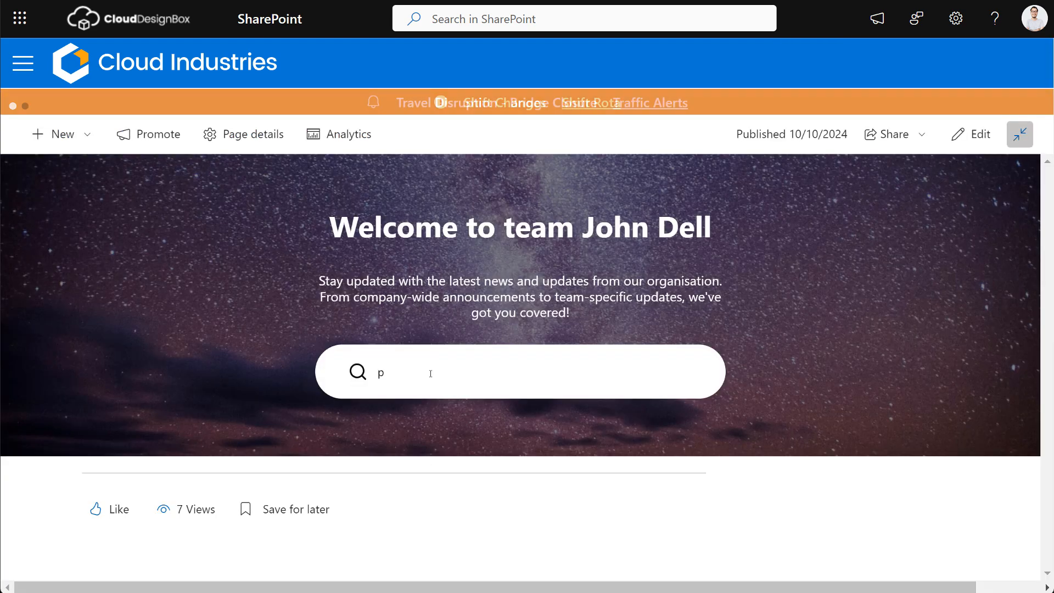
text(ol)
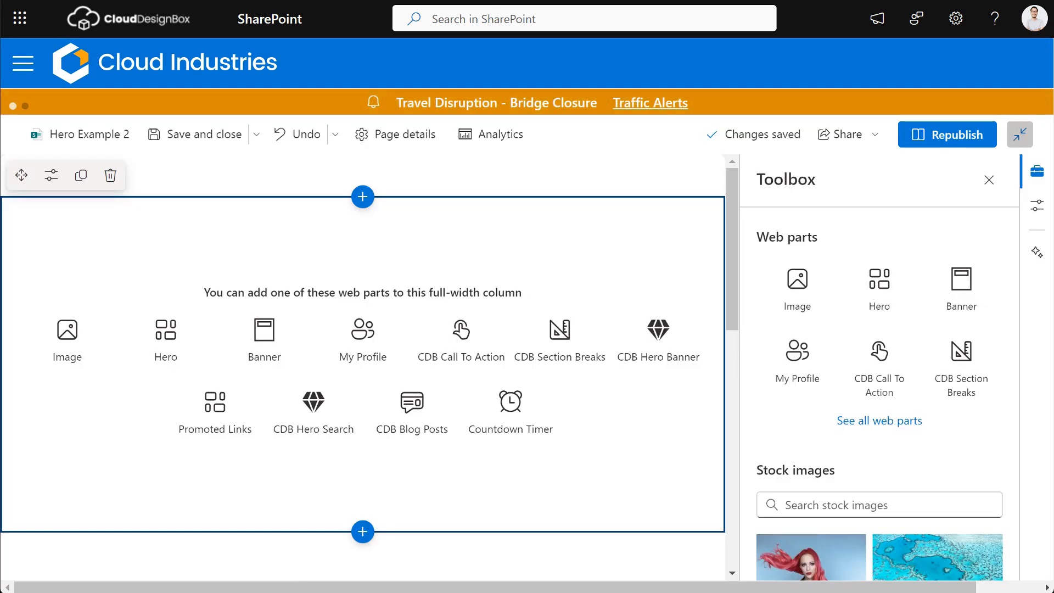
Step: Add the My Profile web part to the full-width section and set its Link 1 title to "Emails"
click(360, 340)
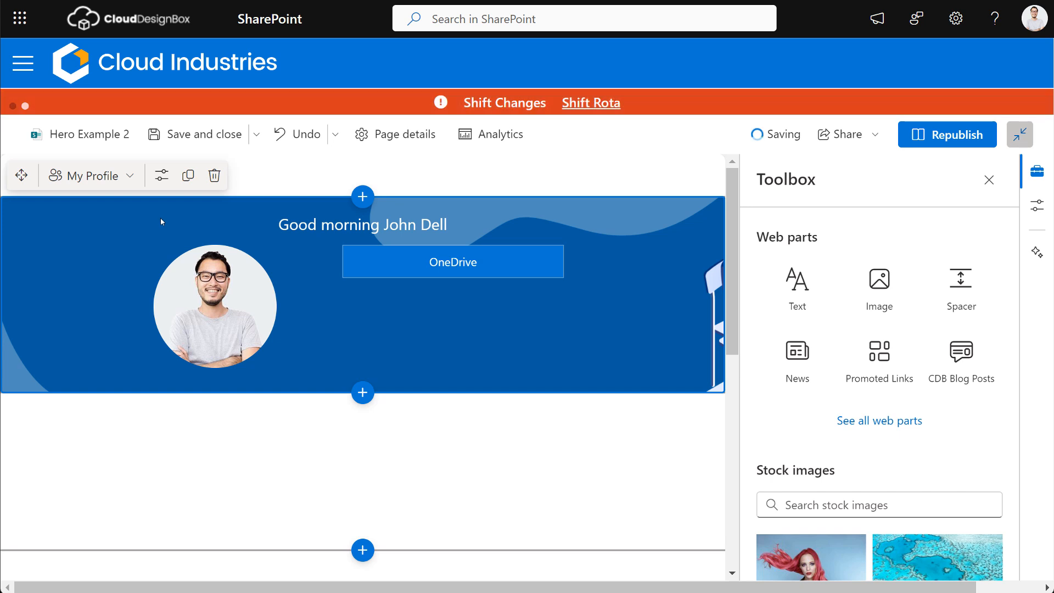
click(162, 176)
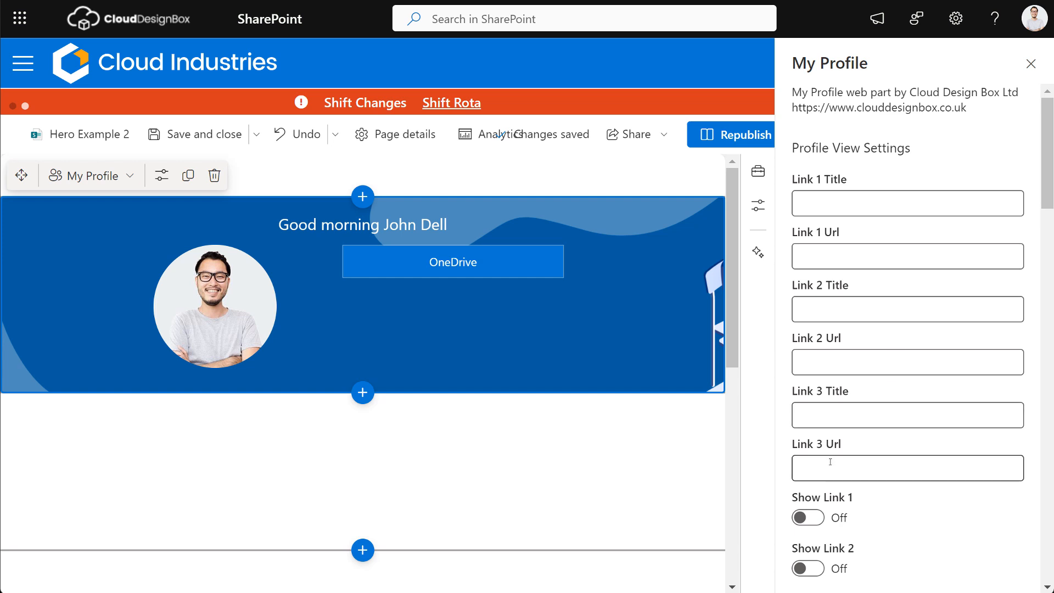
click(835, 205)
text(E)
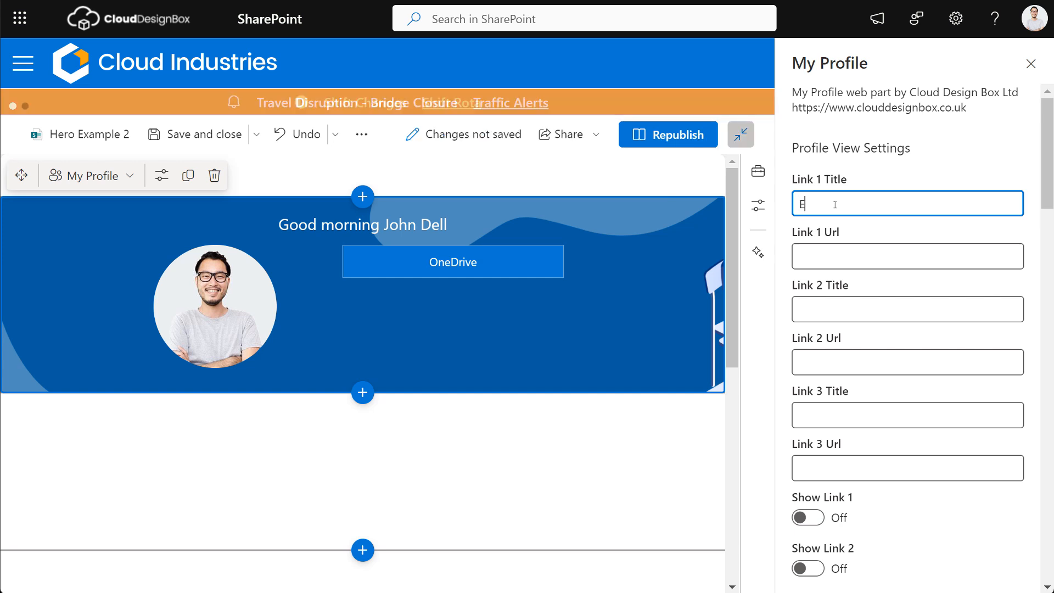
text(mails)
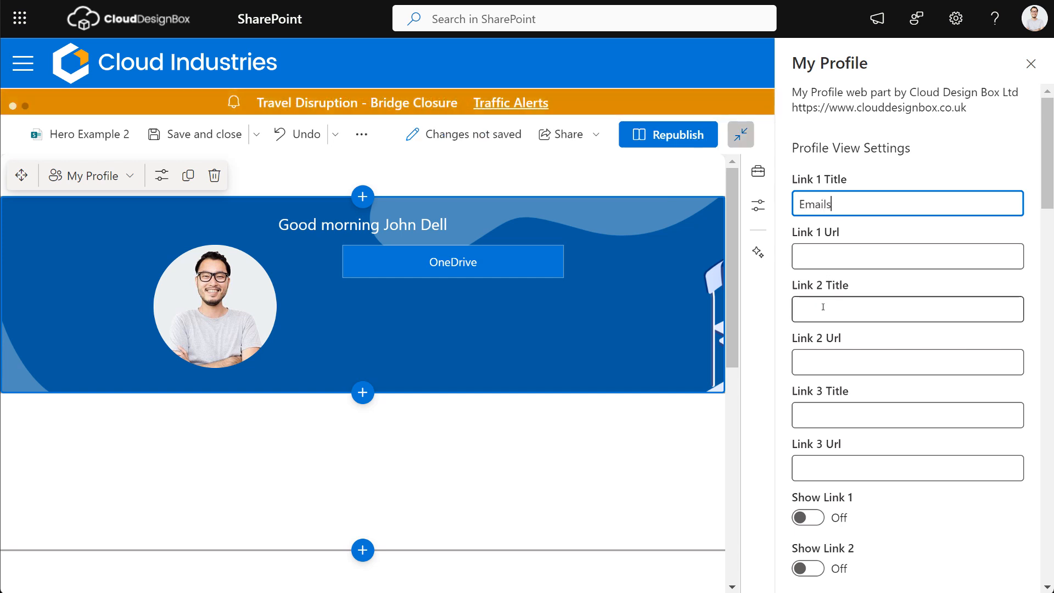
Step: Set the Link 2 title to "Calendar" and show both Link 1 and Link 2 on the profile banner
click(871, 306)
text(C)
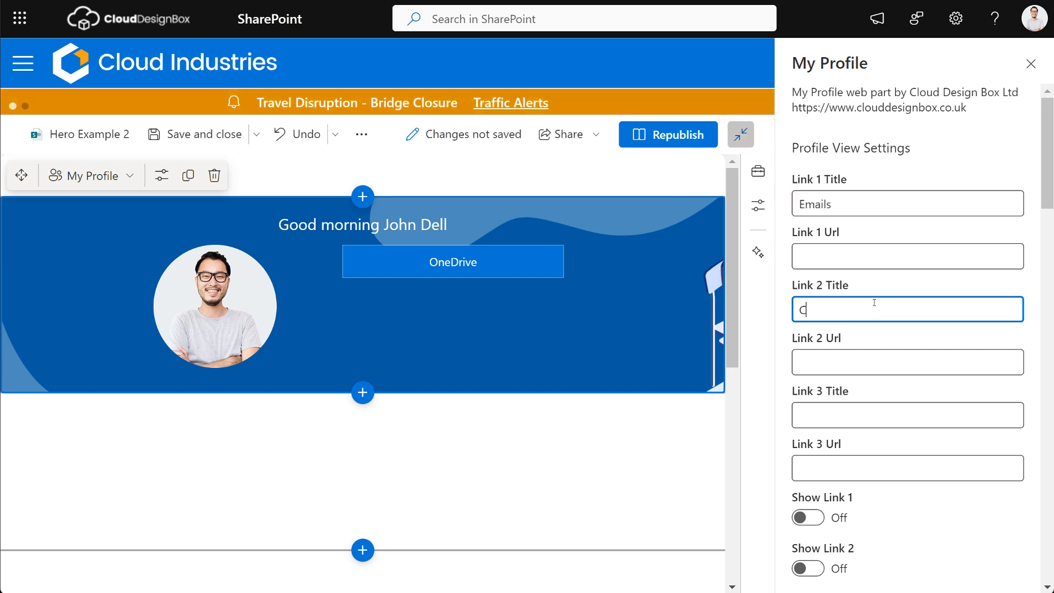
text(alendar)
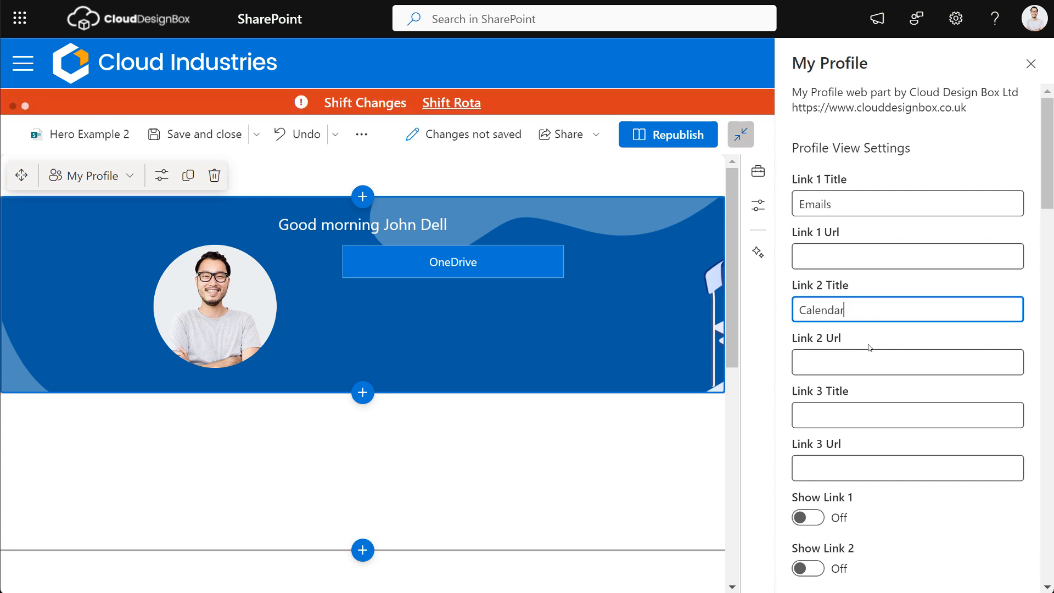
click(808, 518)
click(811, 571)
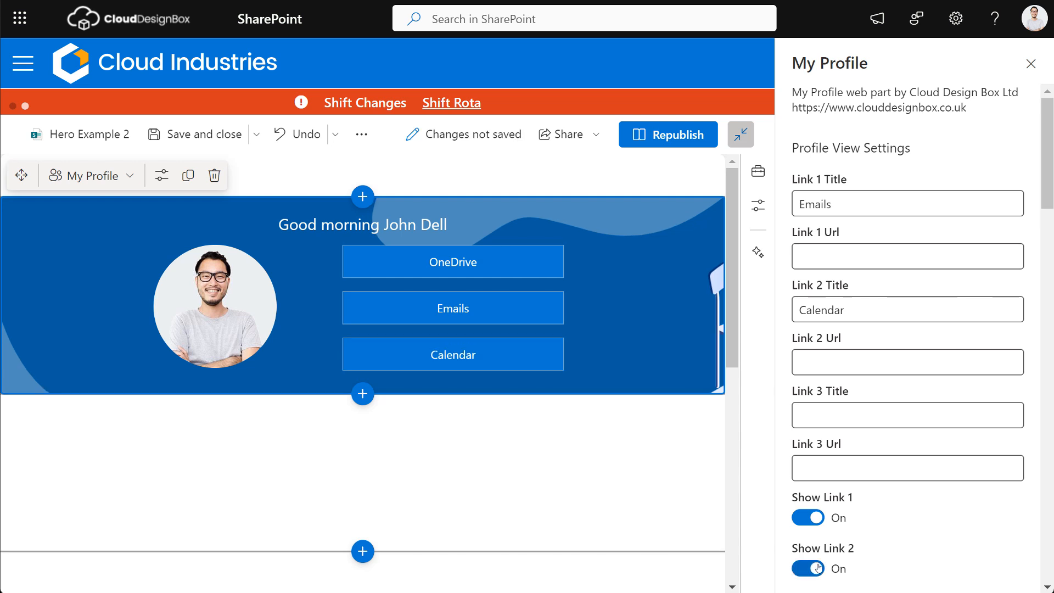
Step: Try the Welcome and Hi greetings on the profile banner
scroll(879, 447, down, 3)
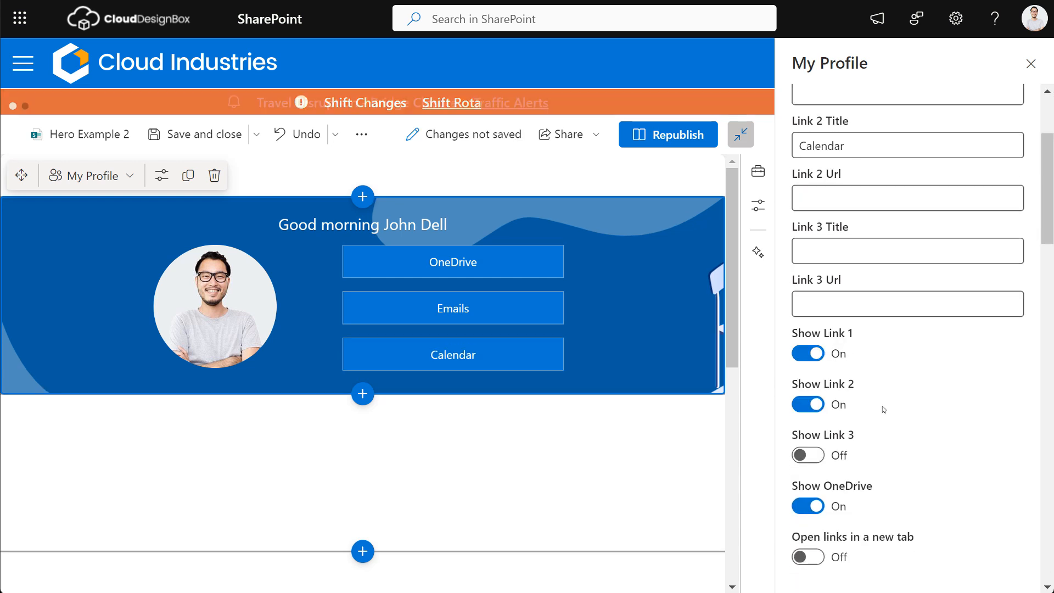
scroll(874, 452, down, 2)
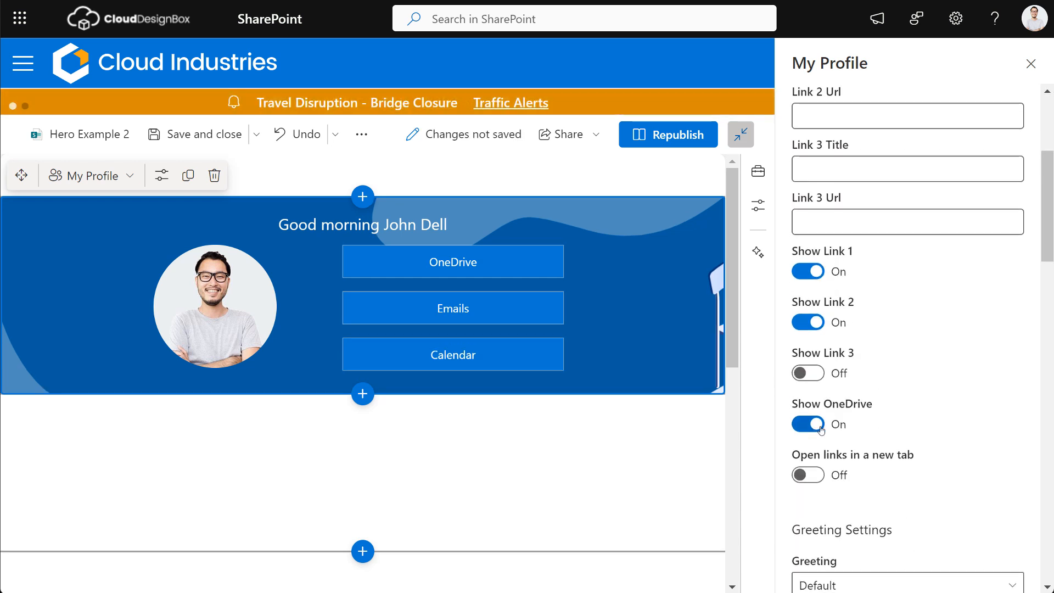
scroll(889, 417, down, 3)
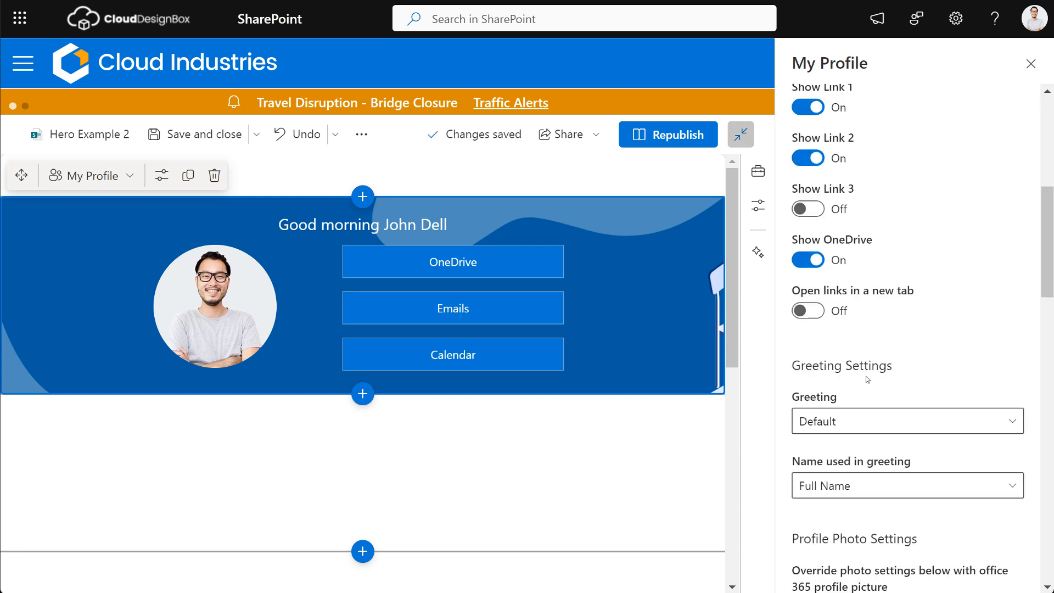
click(845, 422)
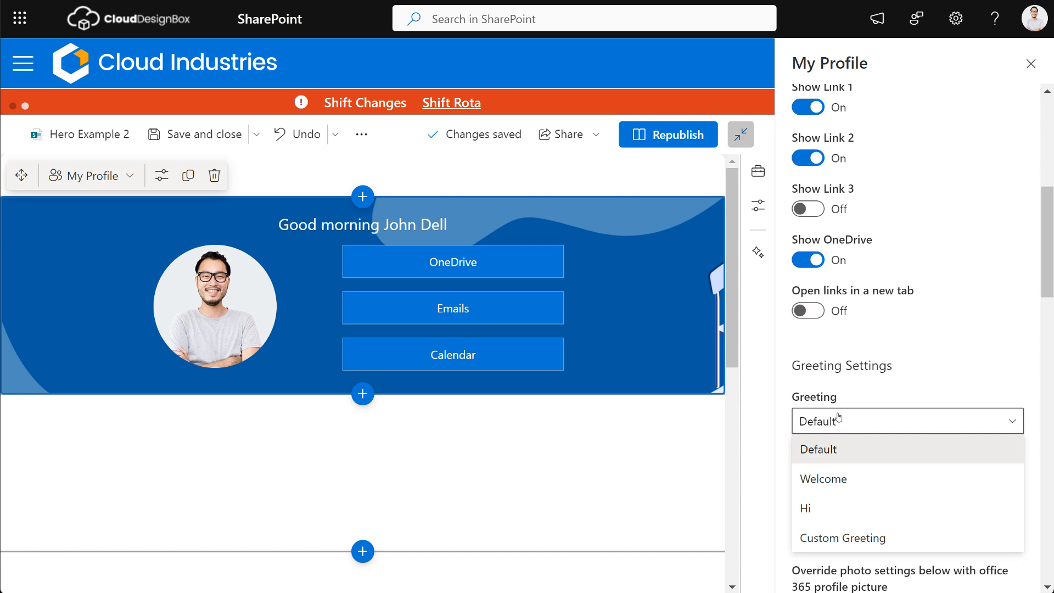
click(845, 480)
click(853, 429)
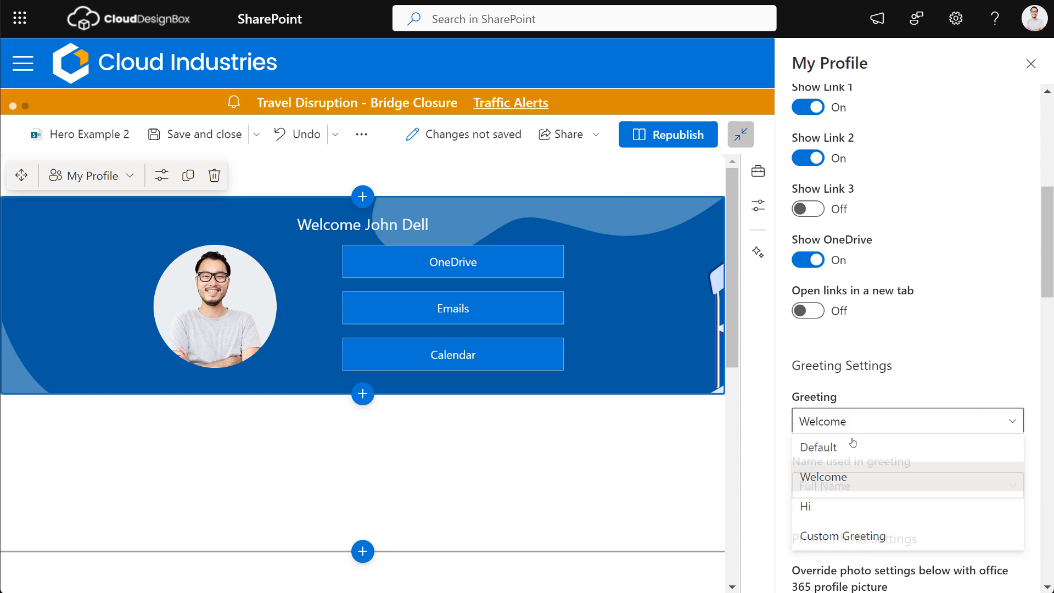
click(833, 509)
Step: Set a custom greeting with the text "Hey" and use only the forename in it
click(849, 431)
click(845, 537)
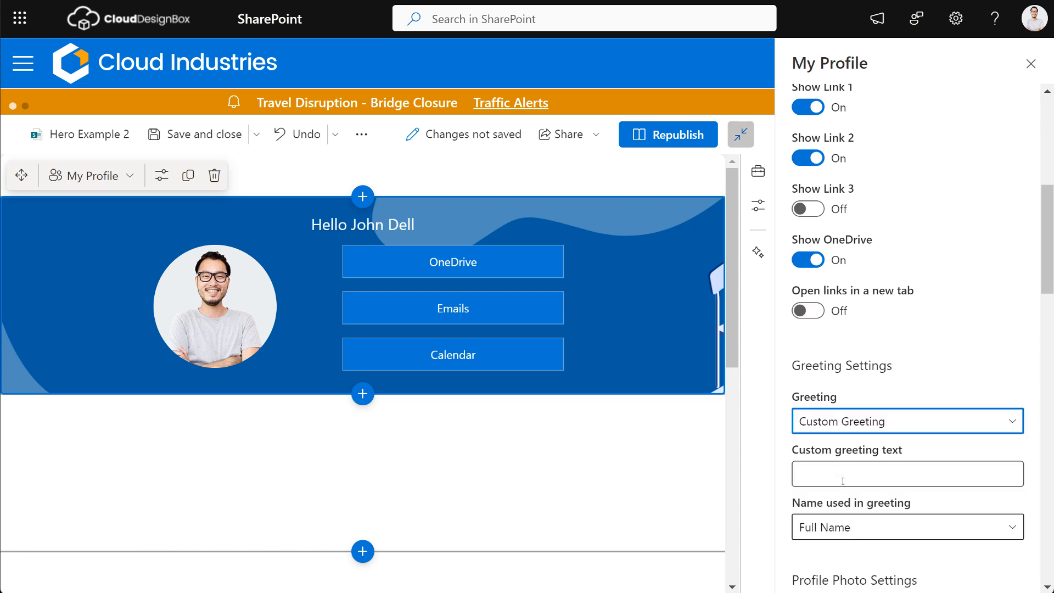
click(841, 474)
text(Hey)
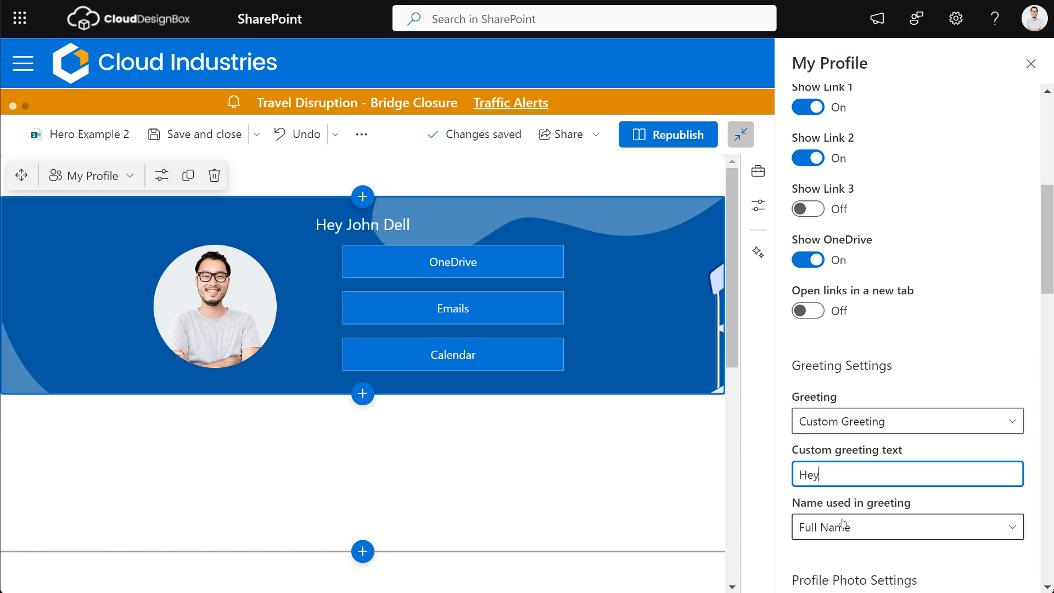
click(834, 529)
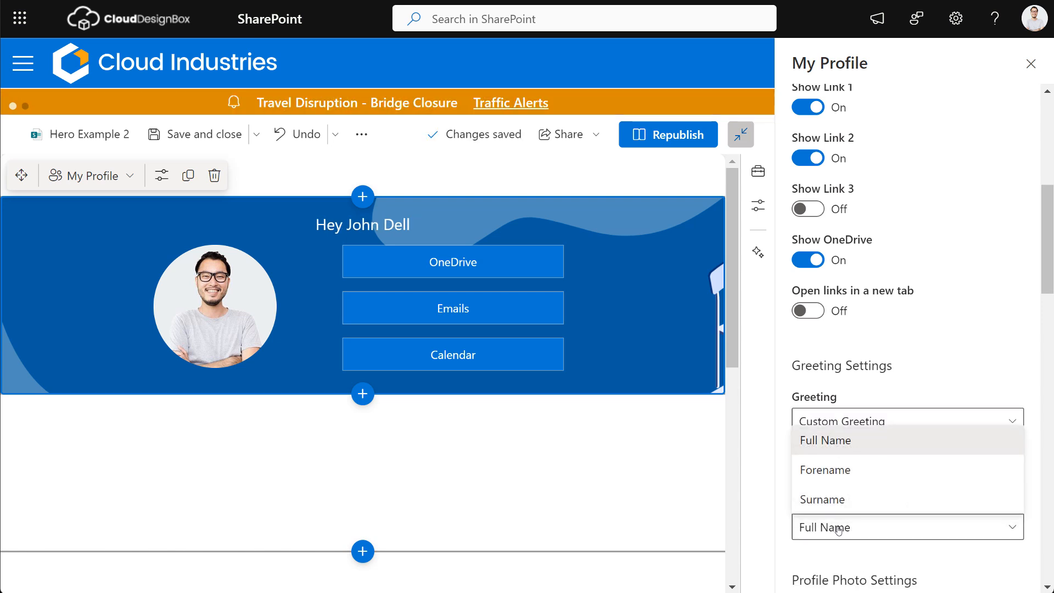
click(833, 473)
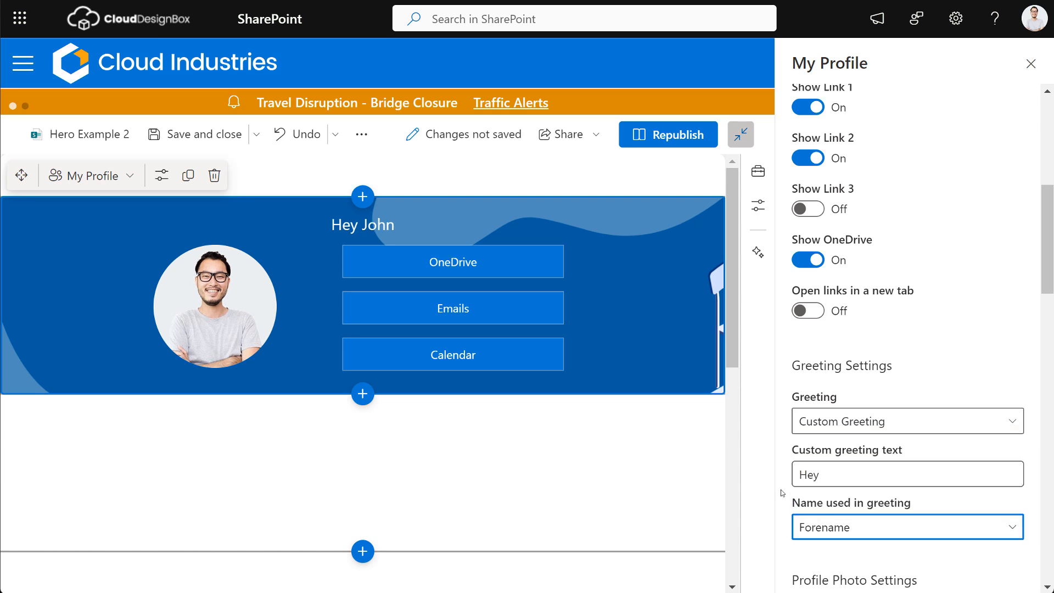
Step: Try the Square and Large rounded corner styles for the profile picture
scroll(998, 362, down, 8)
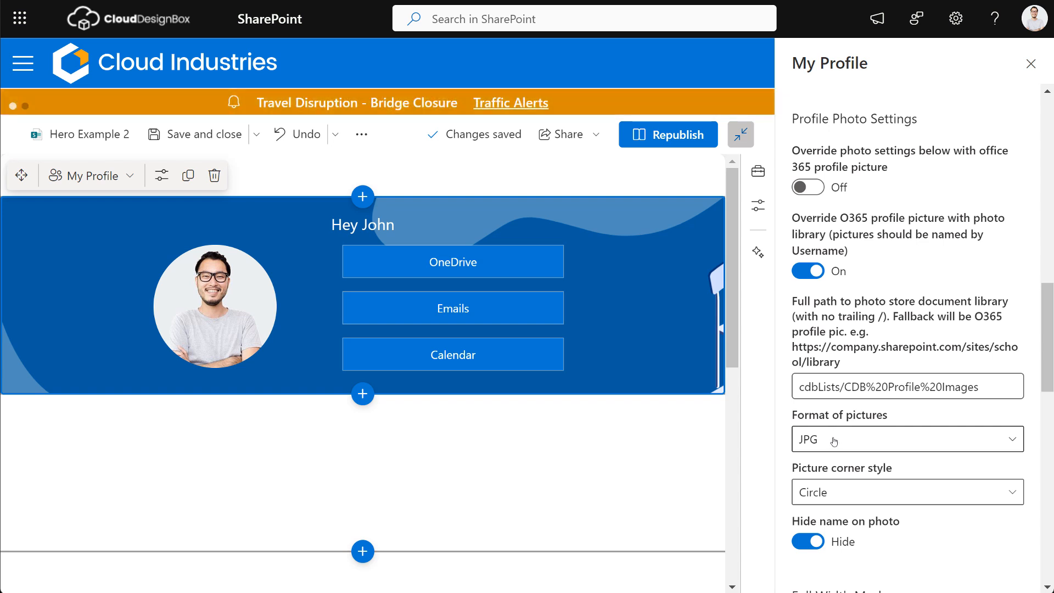
click(830, 495)
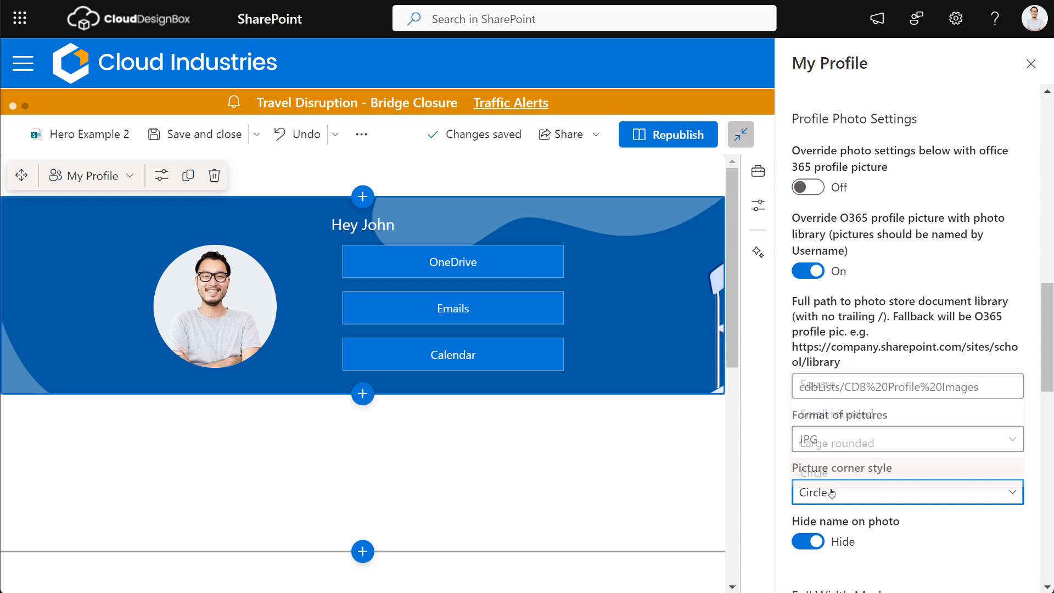
click(829, 376)
click(828, 490)
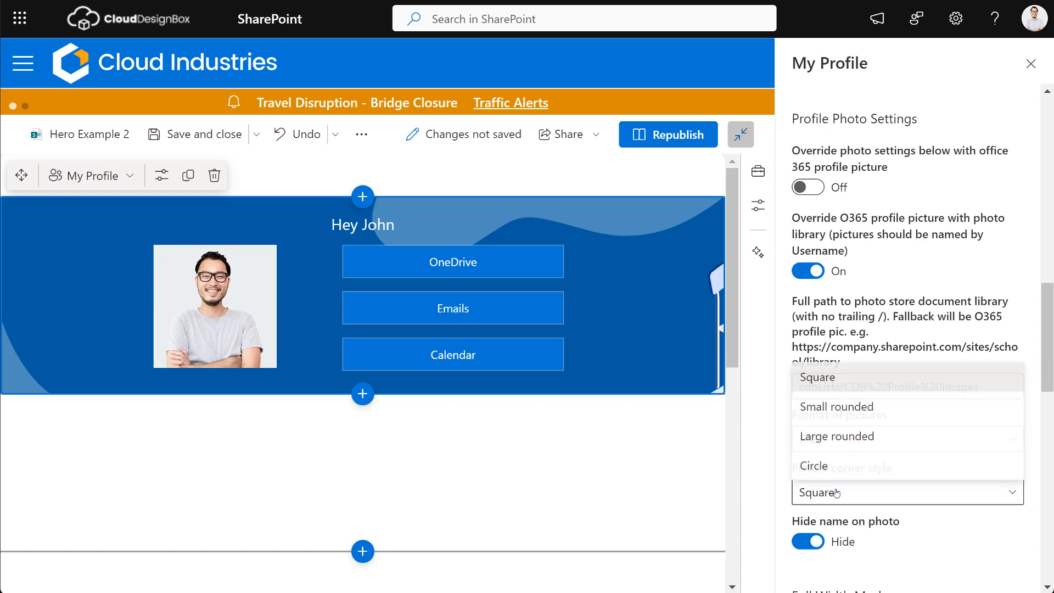
click(853, 434)
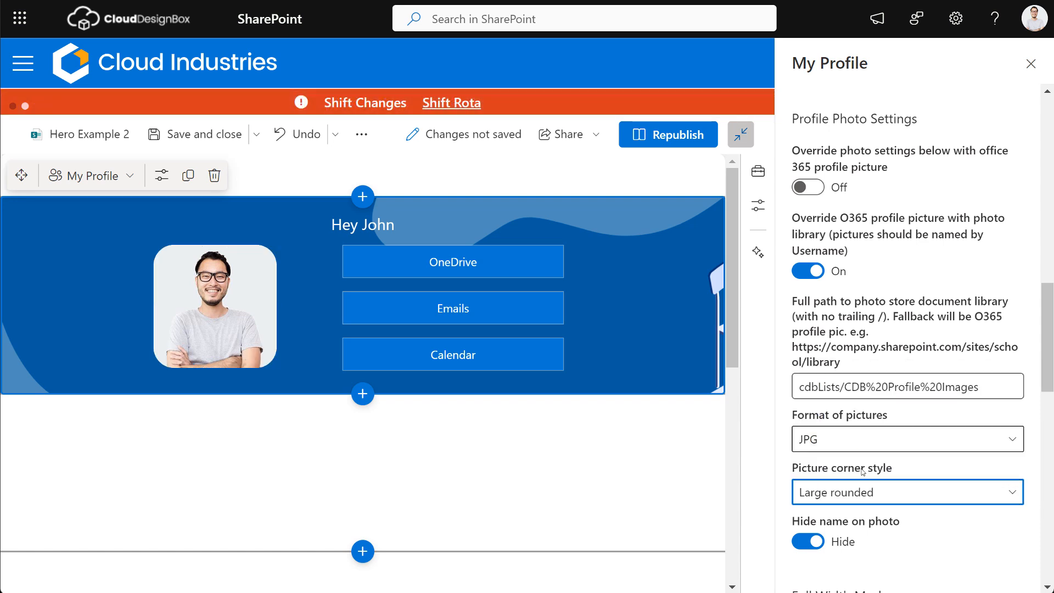
Step: Set the picture corner style to Small rounded, and switch the hiding of the name on the photo off and back on
click(839, 502)
click(848, 406)
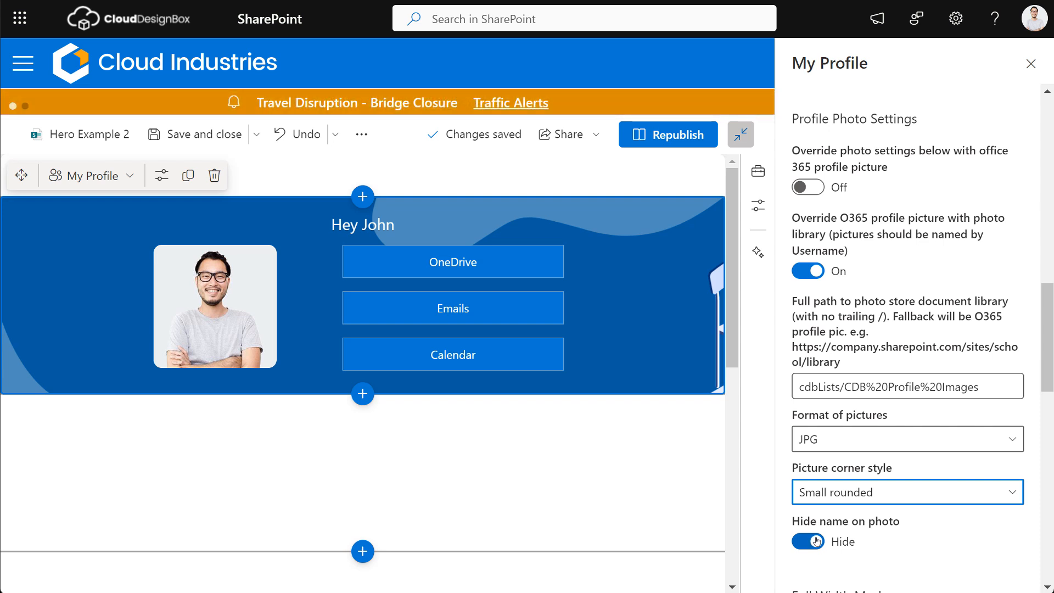
click(814, 541)
click(815, 542)
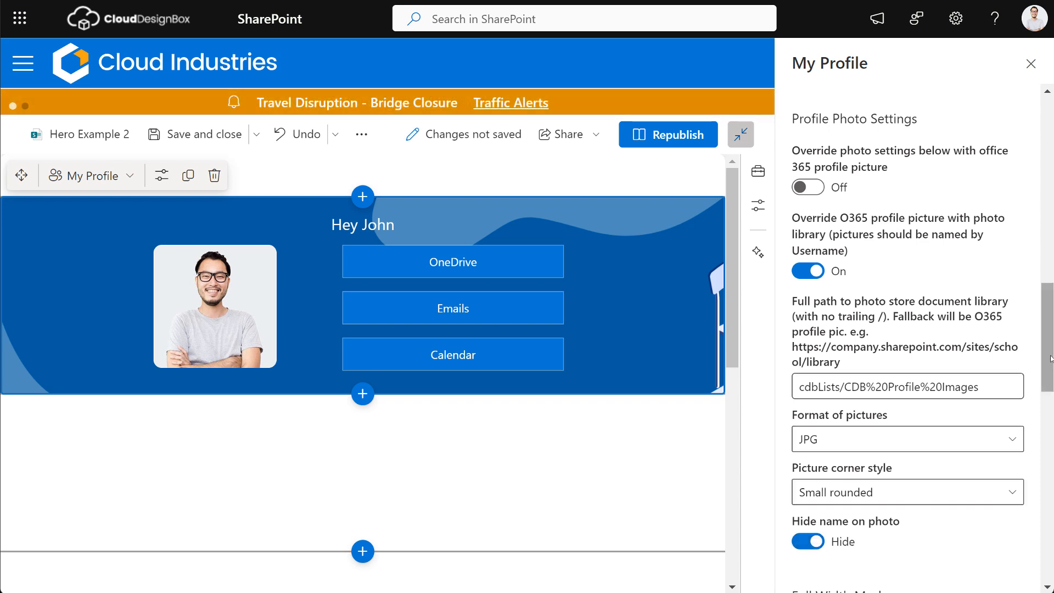
Step: Set the profile banner's full-width cover photo to Building
scroll(831, 245, down, 7)
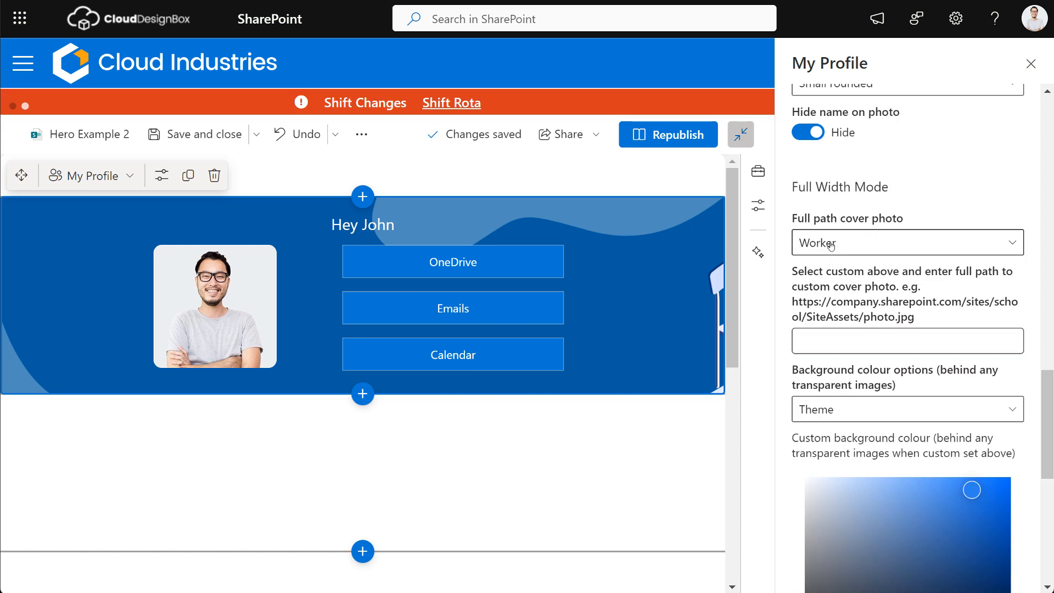
click(831, 247)
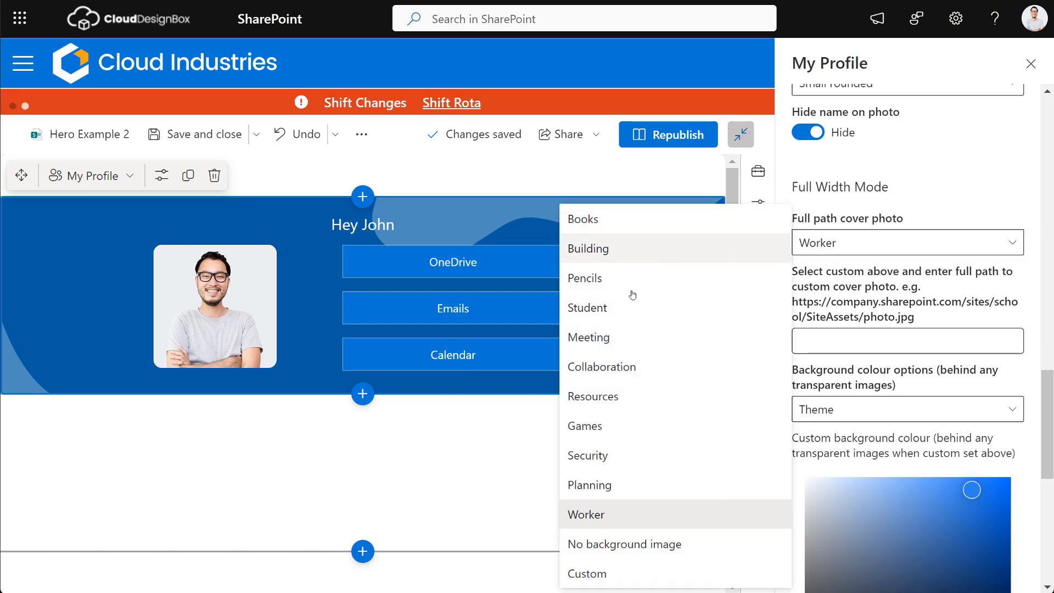
click(617, 250)
Step: Review the custom cover path, background colour and remaining full-width options, and republish the page
click(859, 342)
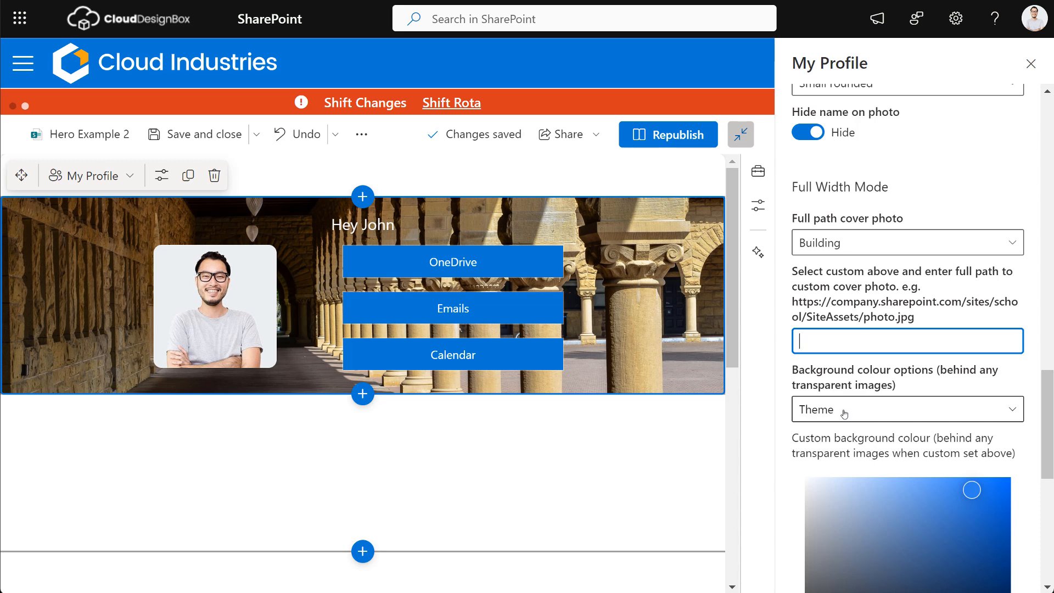
click(836, 415)
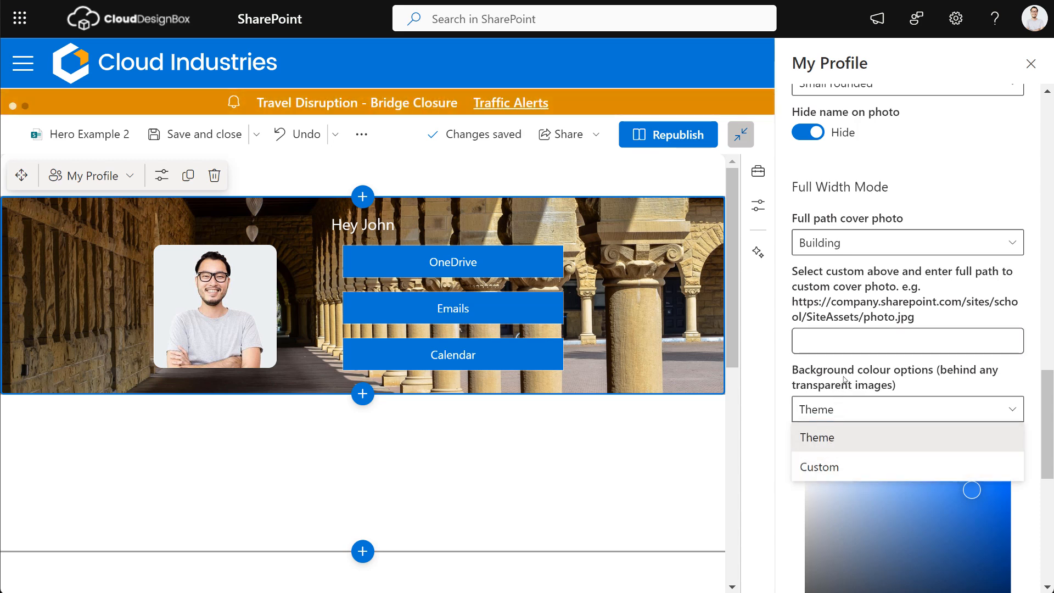
scroll(845, 380, down, 8)
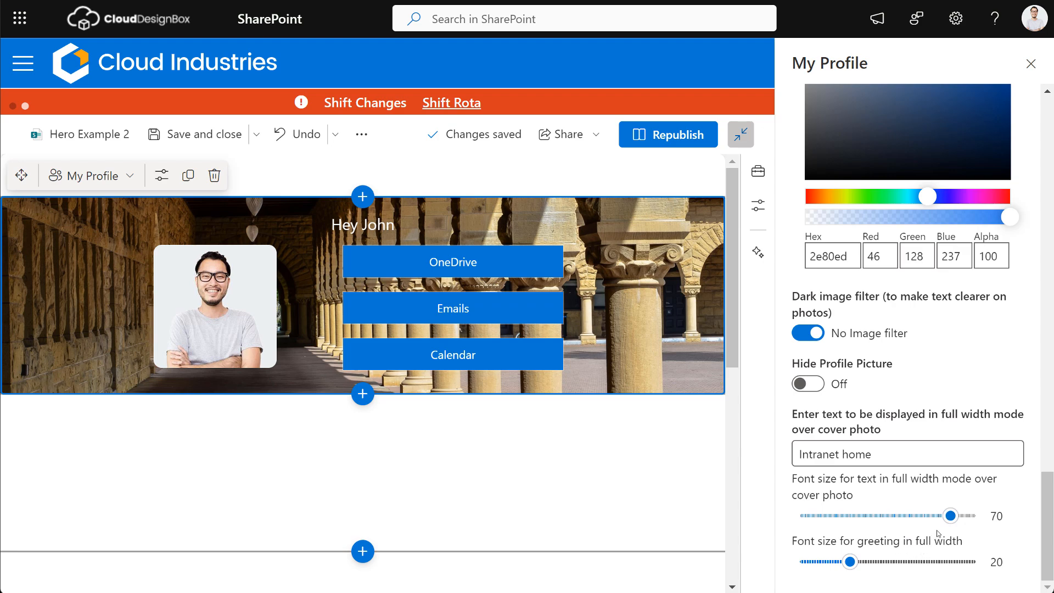
click(684, 134)
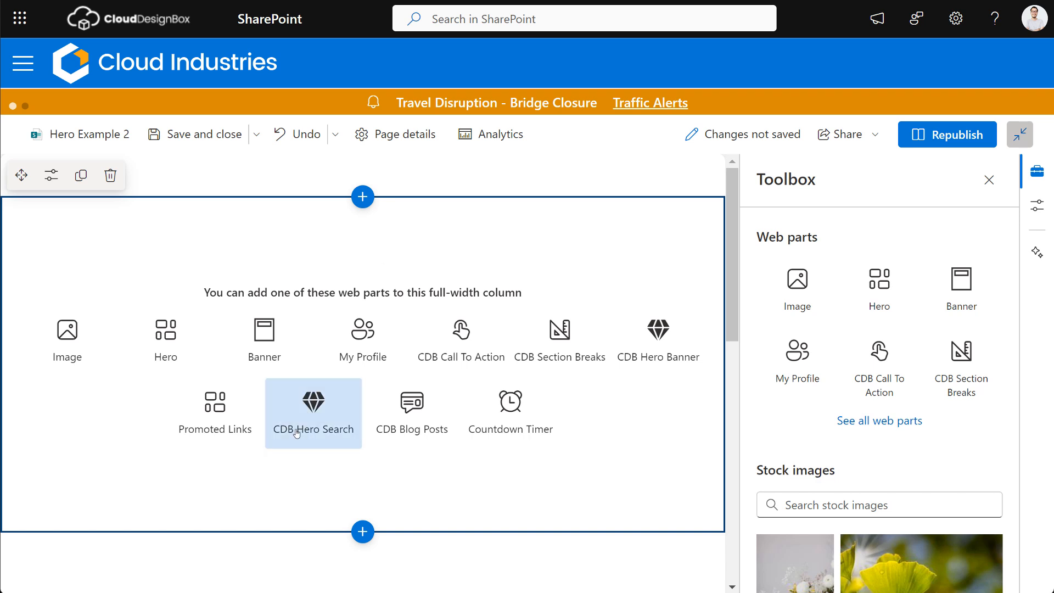
Step: Add the CDB Hero Banner web part to the full-width section and switch off its user's name display
click(675, 346)
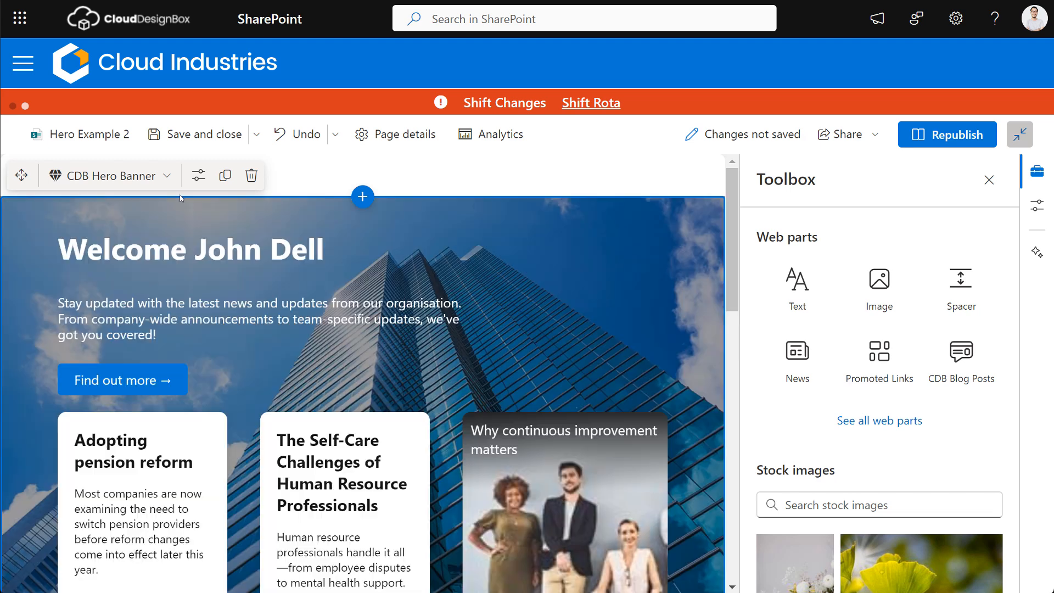
click(193, 178)
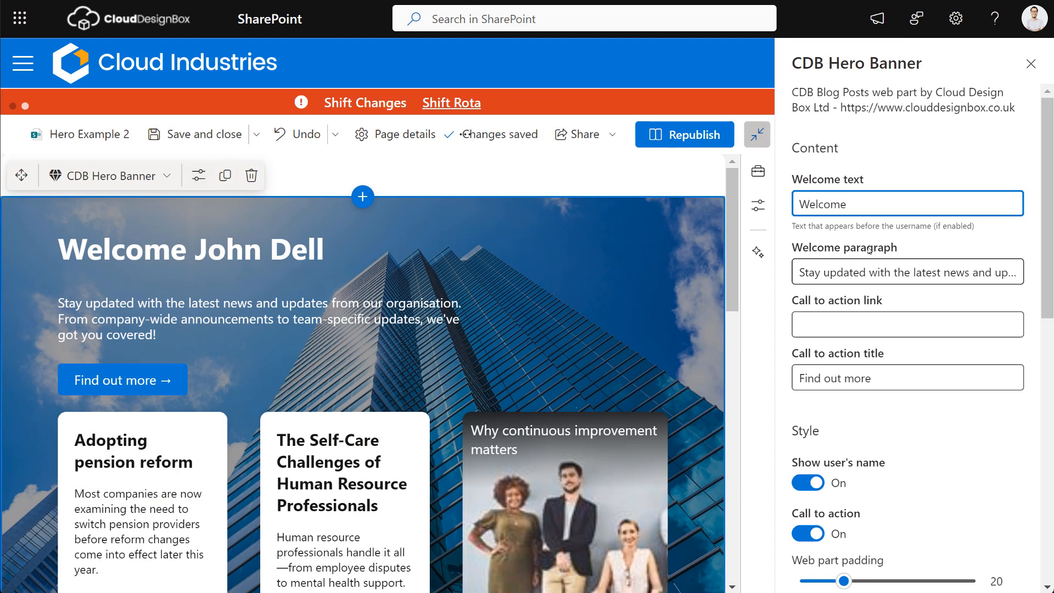
click(858, 205)
double_click(803, 204)
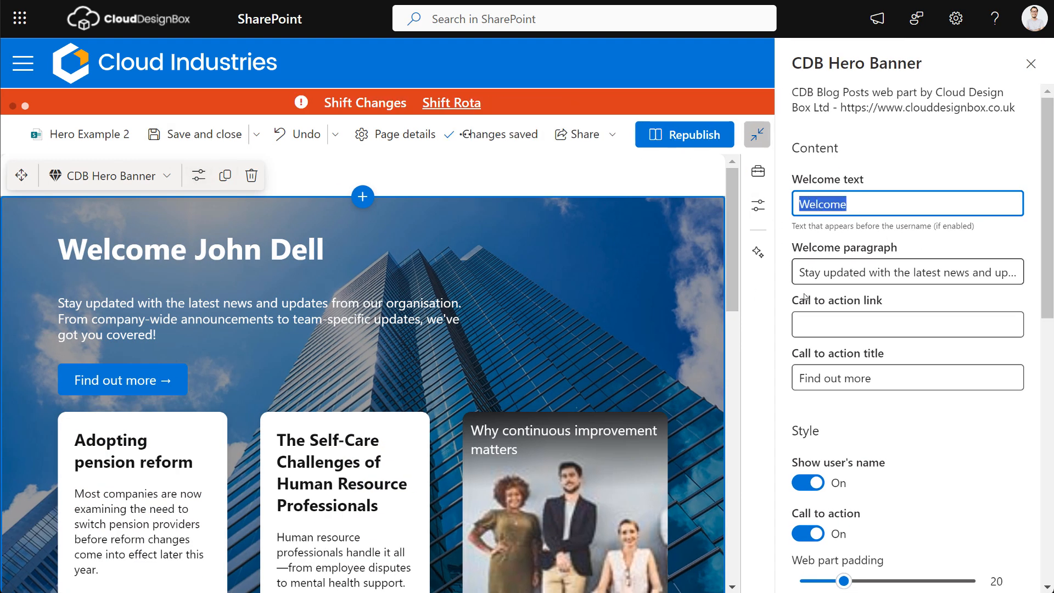
click(812, 483)
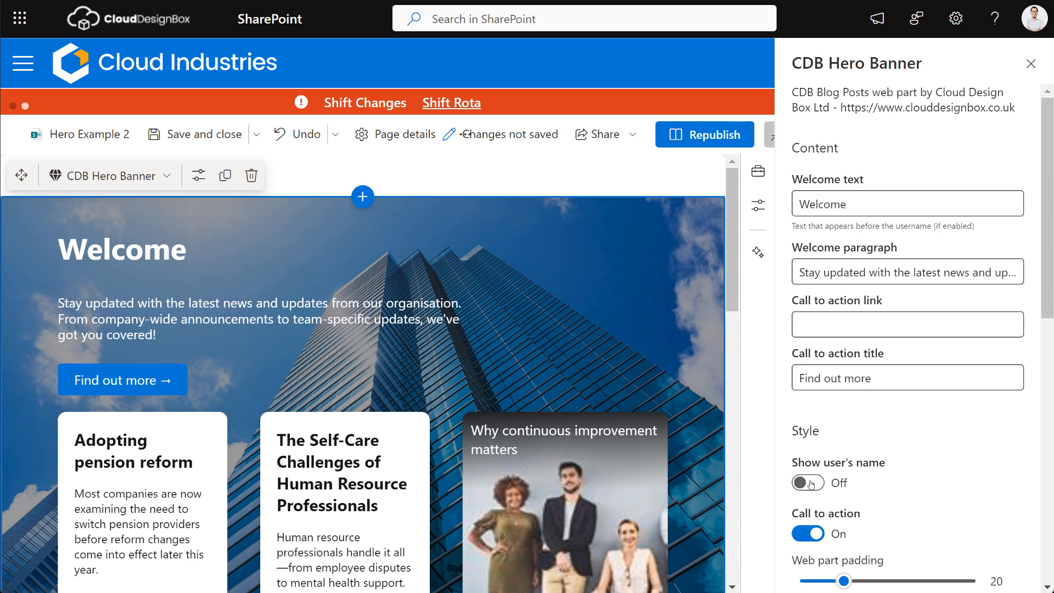
Step: Switch the hero banner's user's name display back on, and review the welcome paragraph and call to action link settings
click(811, 484)
drag(801, 271, 1021, 270)
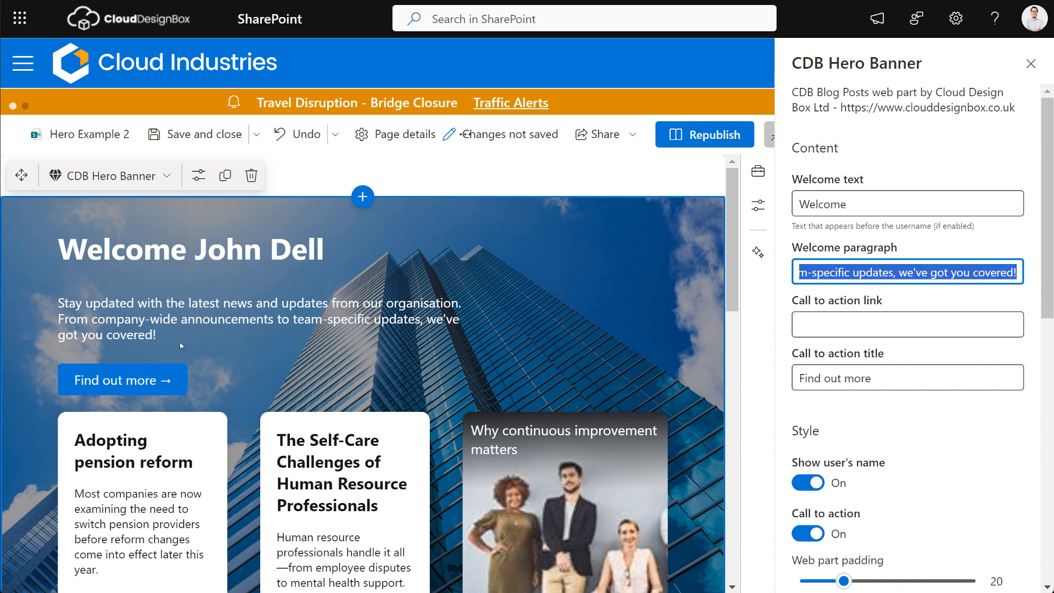
click(844, 323)
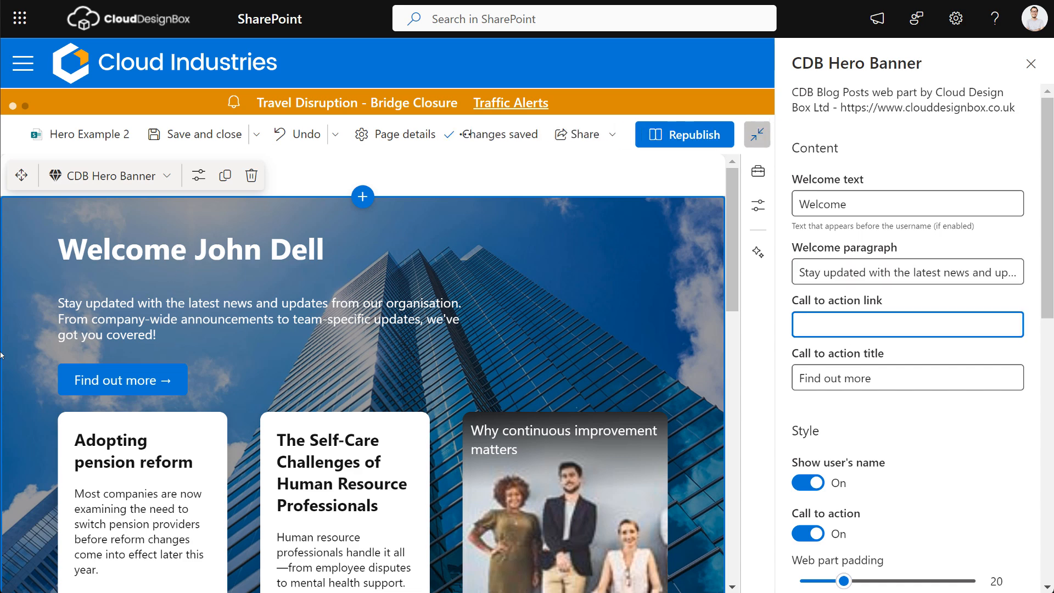
Step: Try the Meeting, Travel and Wool background images, return to Buildings, and switch the background image dim off and back on
scroll(845, 349, down, 4)
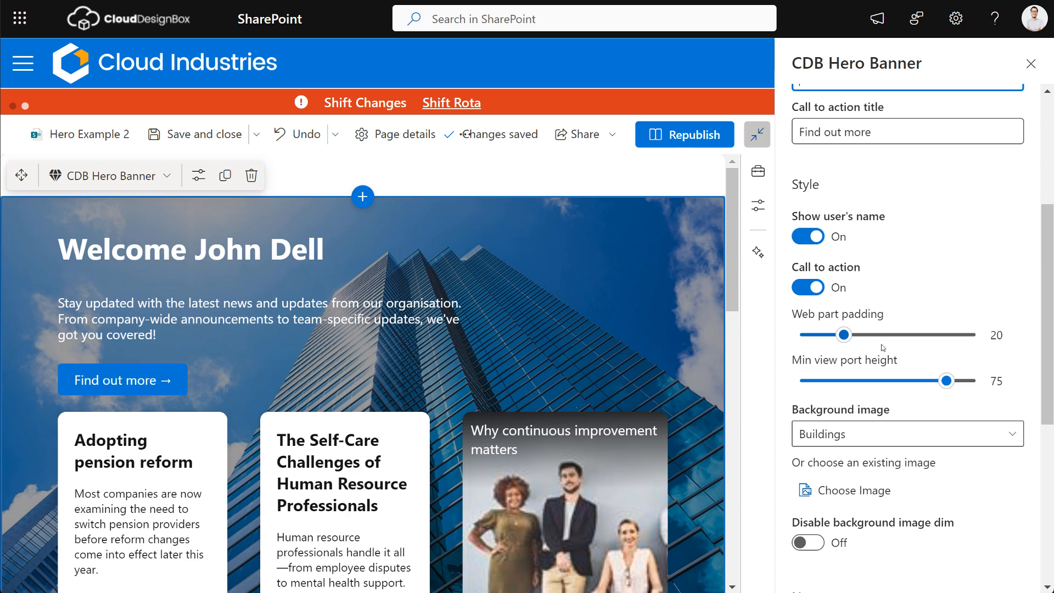
scroll(891, 340, down, 1)
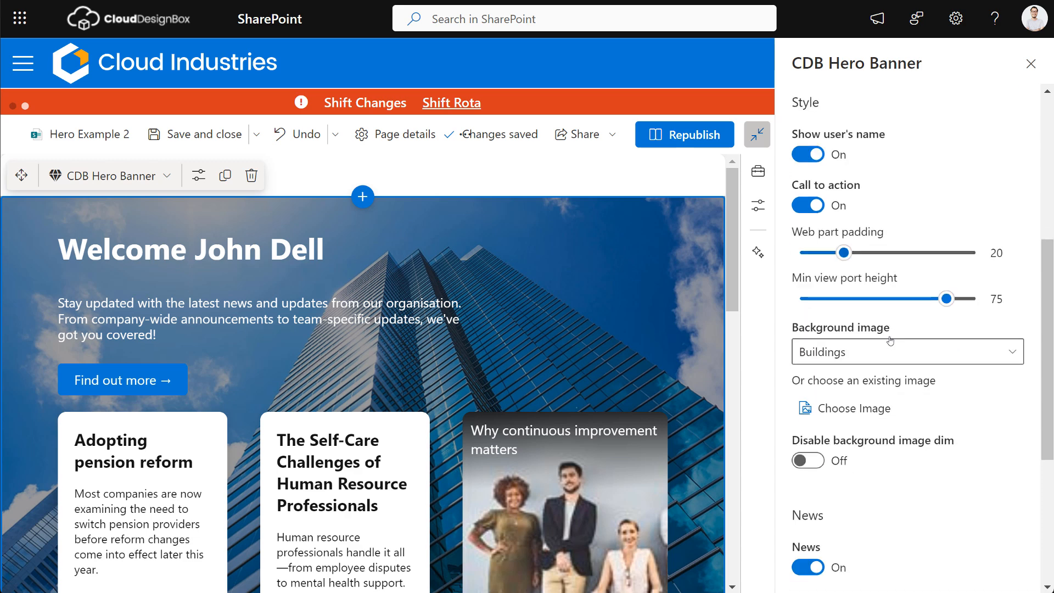
click(872, 357)
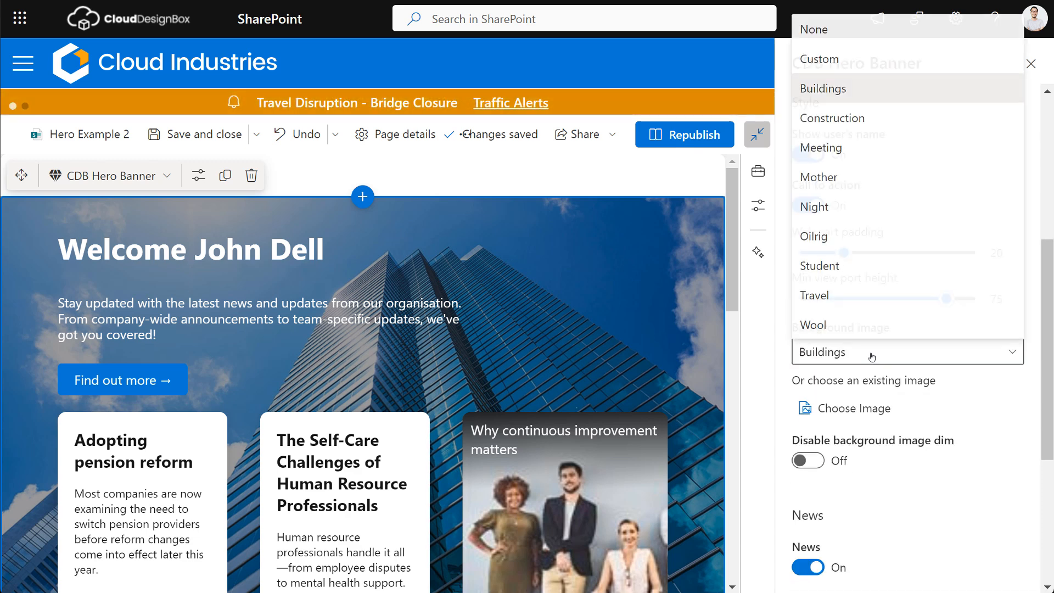
click(839, 148)
click(844, 349)
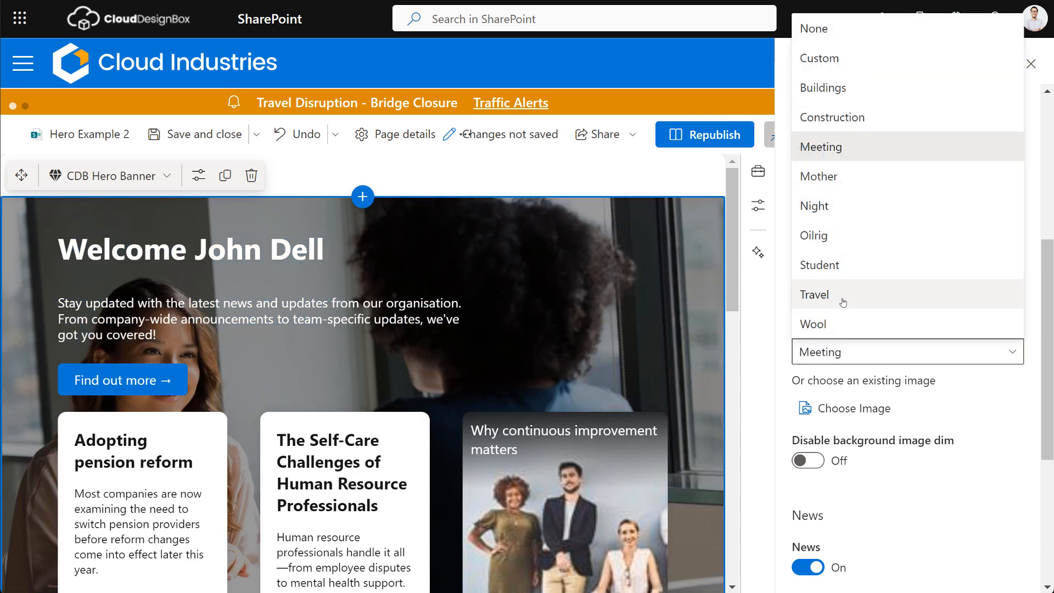
click(843, 299)
click(851, 357)
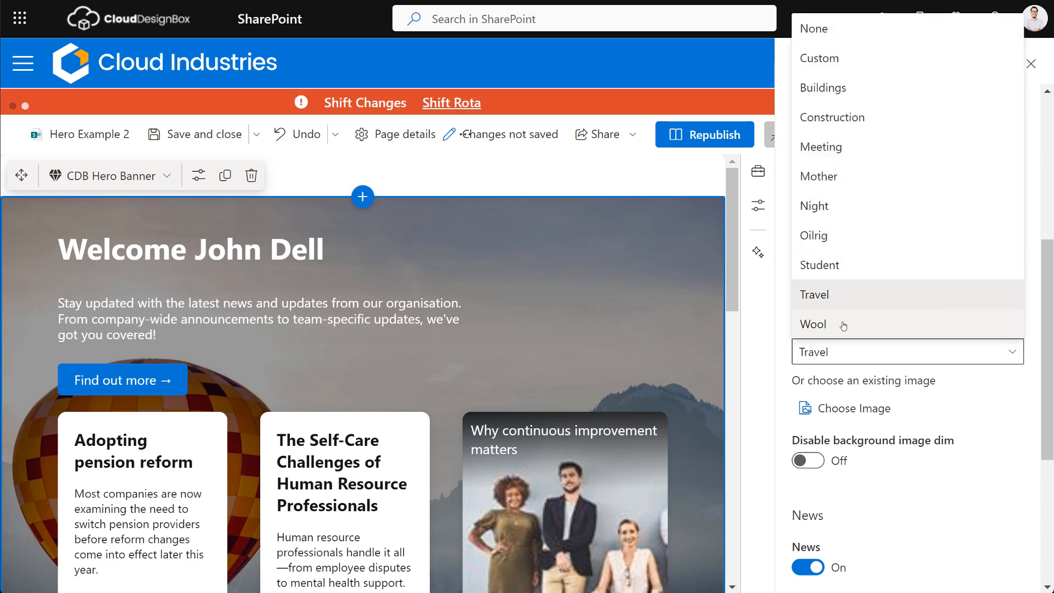
click(842, 325)
click(857, 361)
click(840, 88)
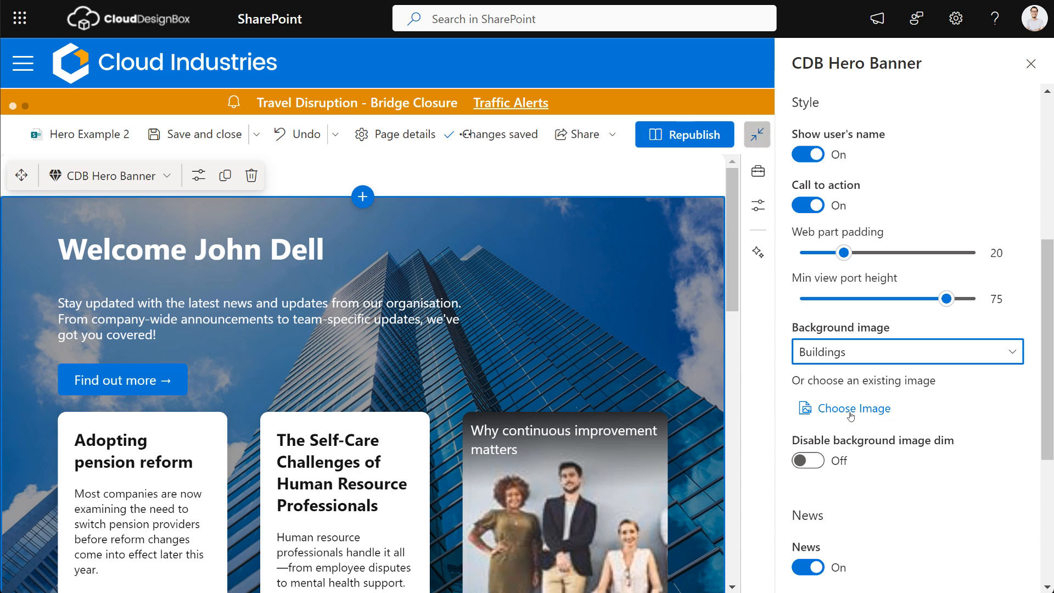
click(815, 462)
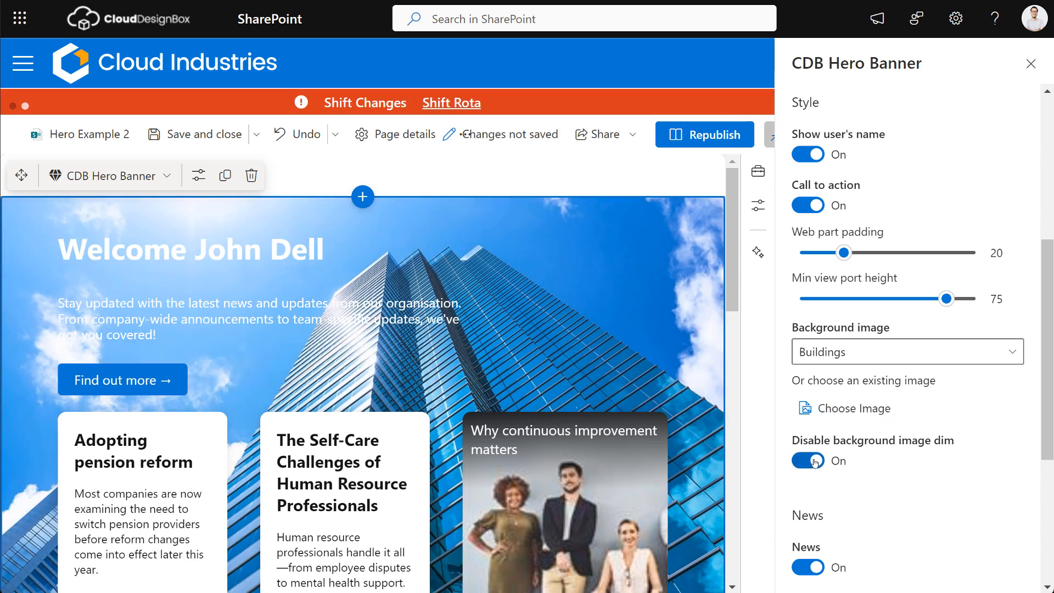
click(815, 463)
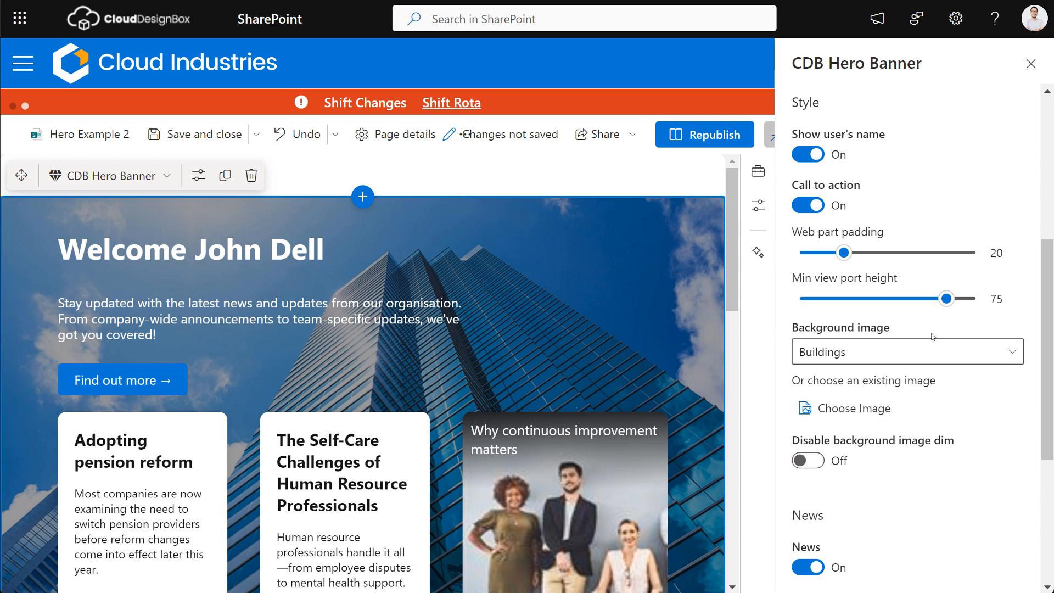
Step: Try the banner's News, Show news as images and Restrict news to this site only options, returning each to its original state
scroll(932, 336, down, 5)
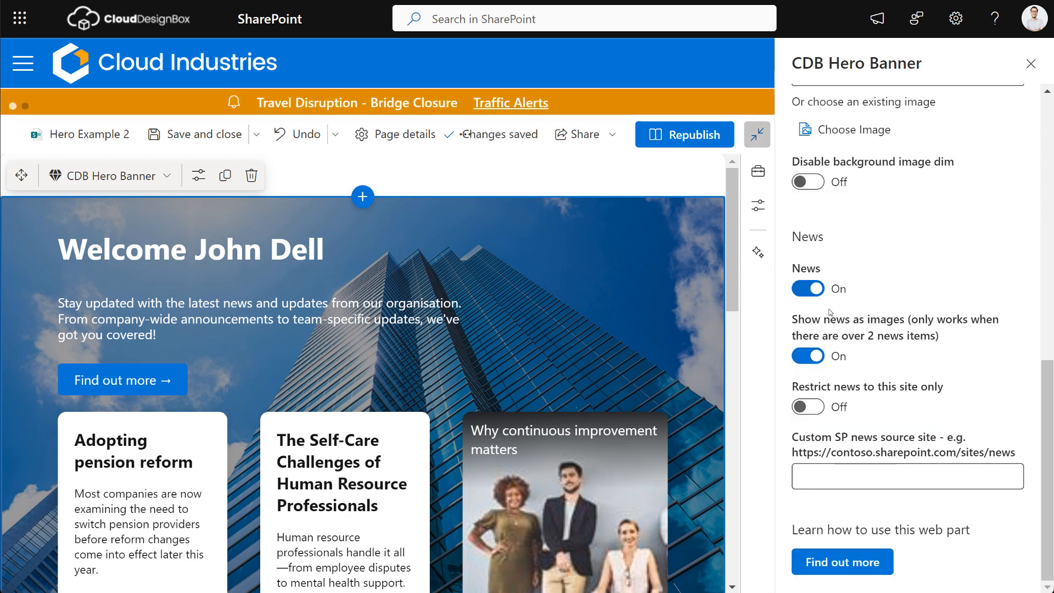
click(813, 293)
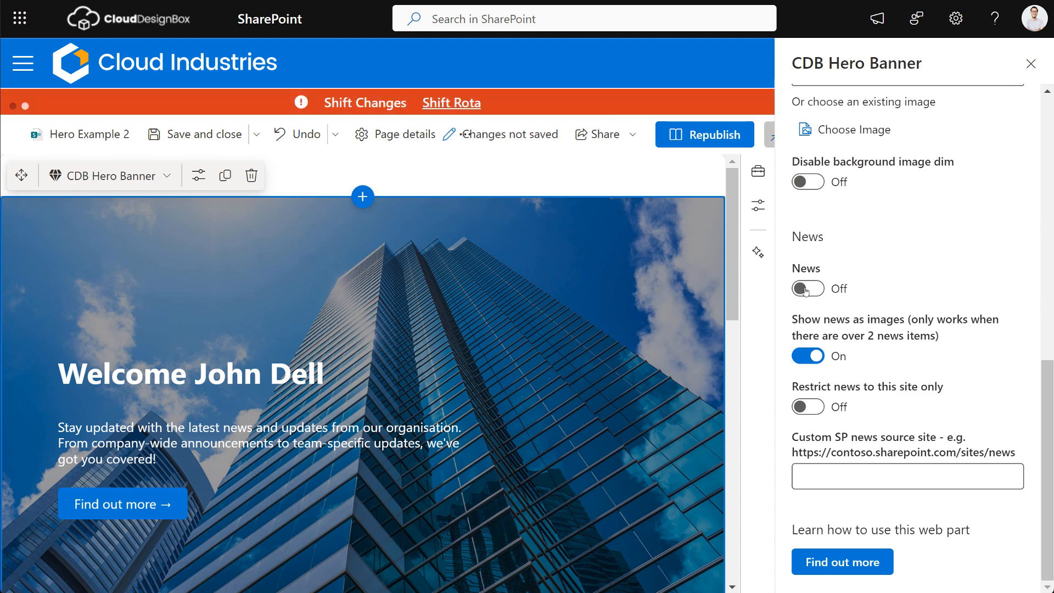
click(806, 290)
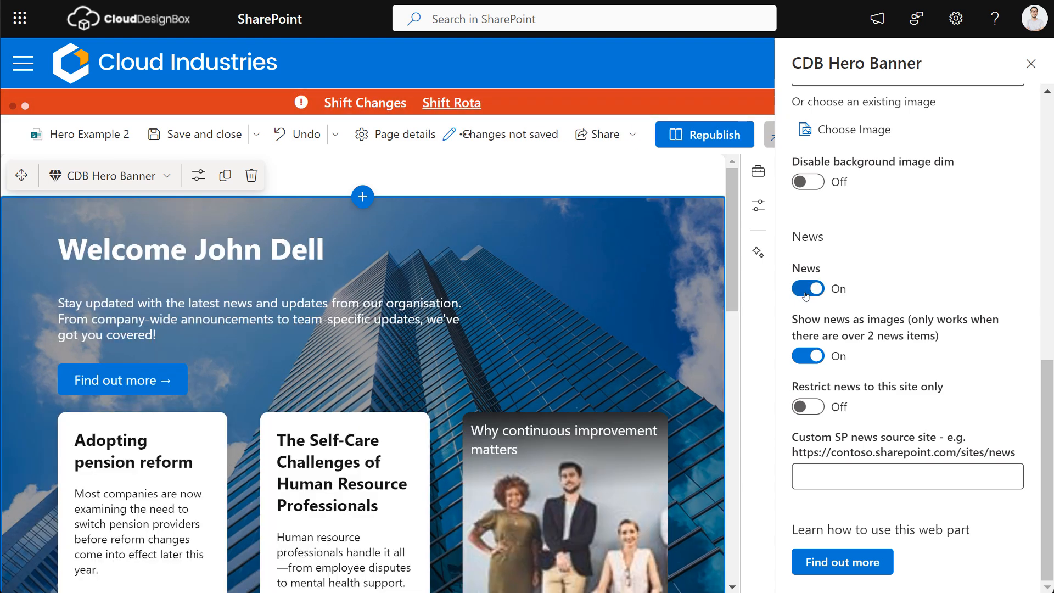
click(810, 355)
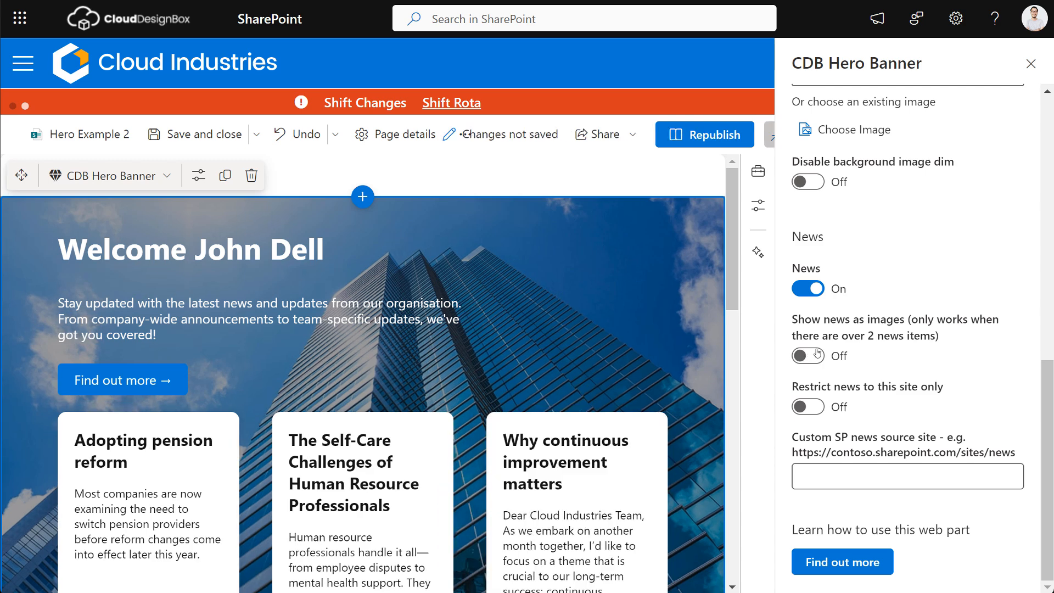
click(815, 356)
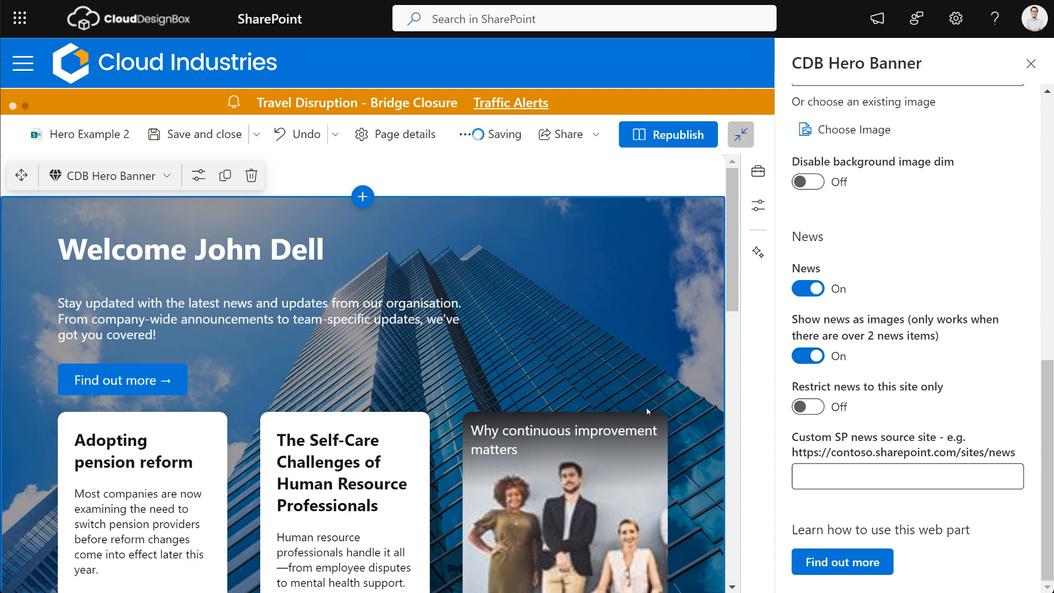
click(811, 408)
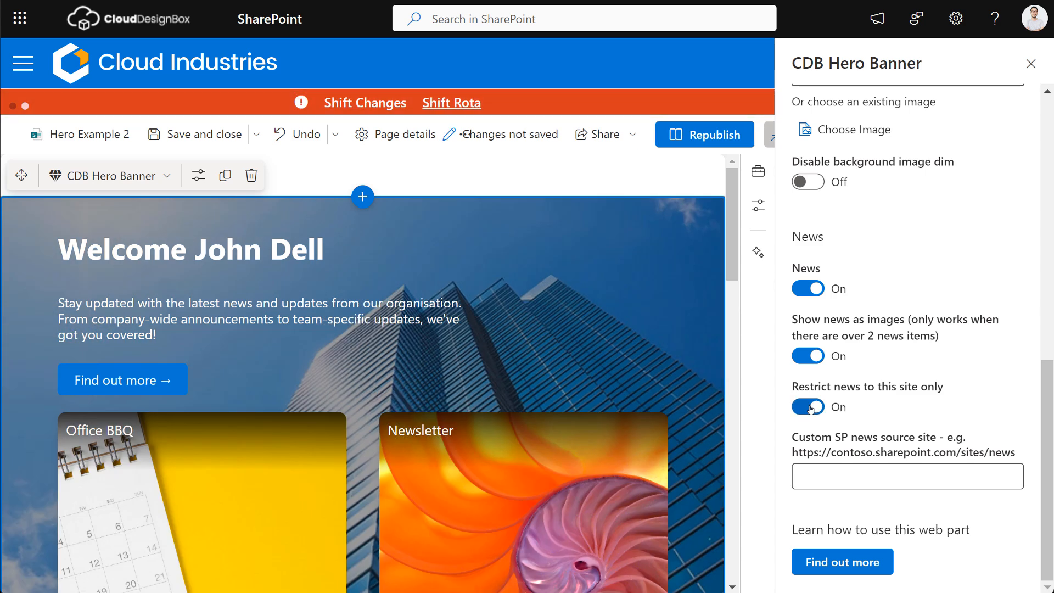
click(811, 409)
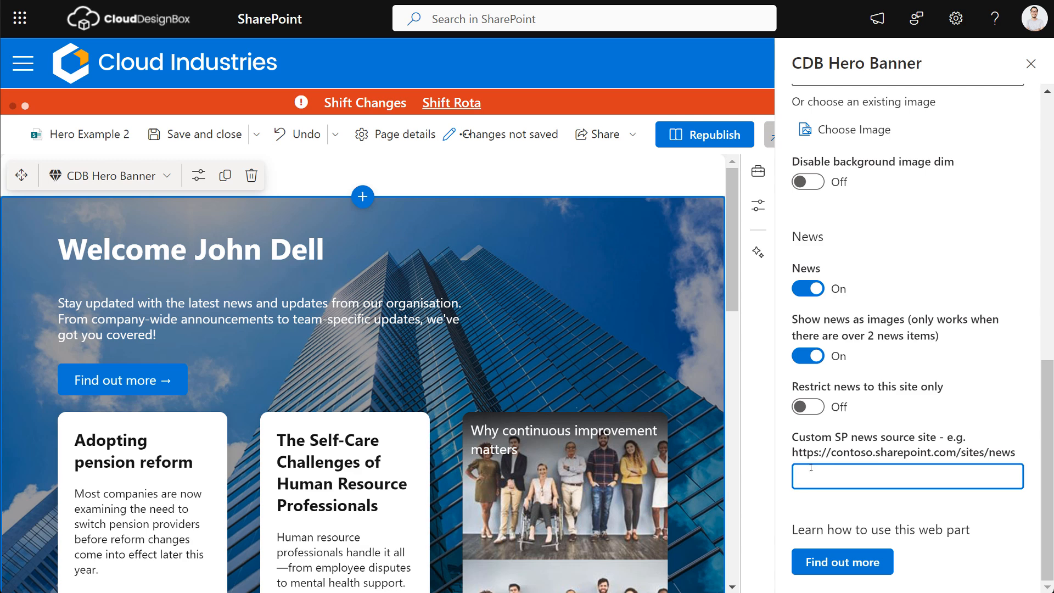
key(ctrl+v)
key(ctrl+a)
key(ctrl+v)
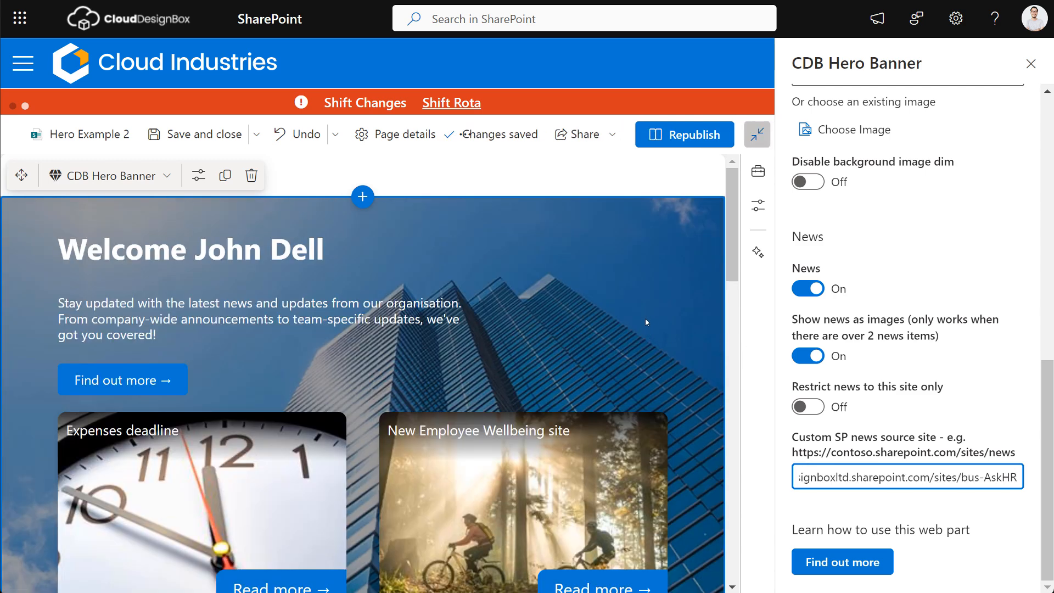
click(671, 144)
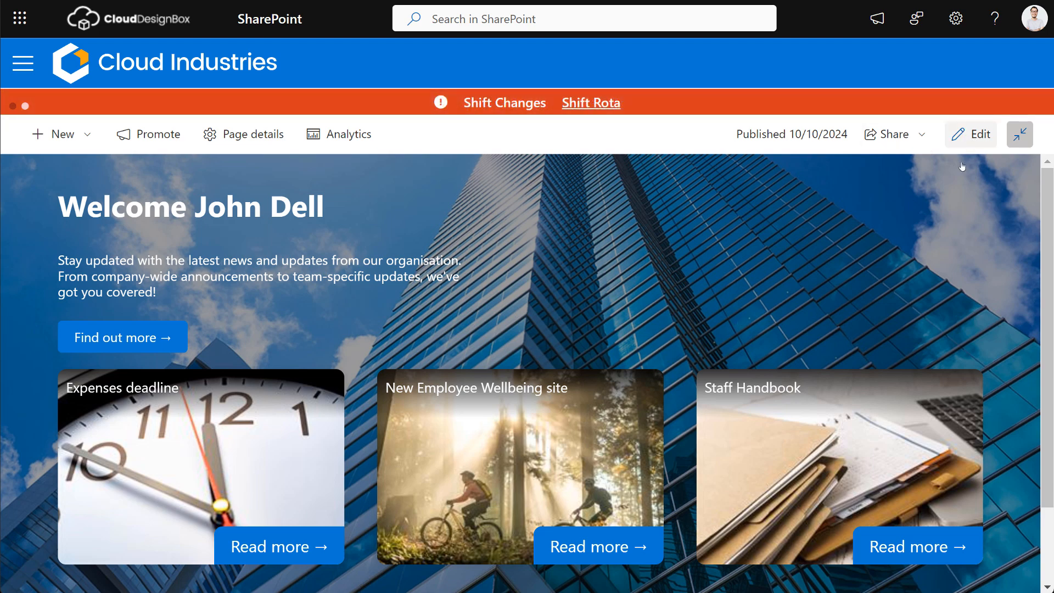
Step: Reopen the page for editing, switch off showing news as images in the hero banner, and republish
click(967, 135)
click(459, 233)
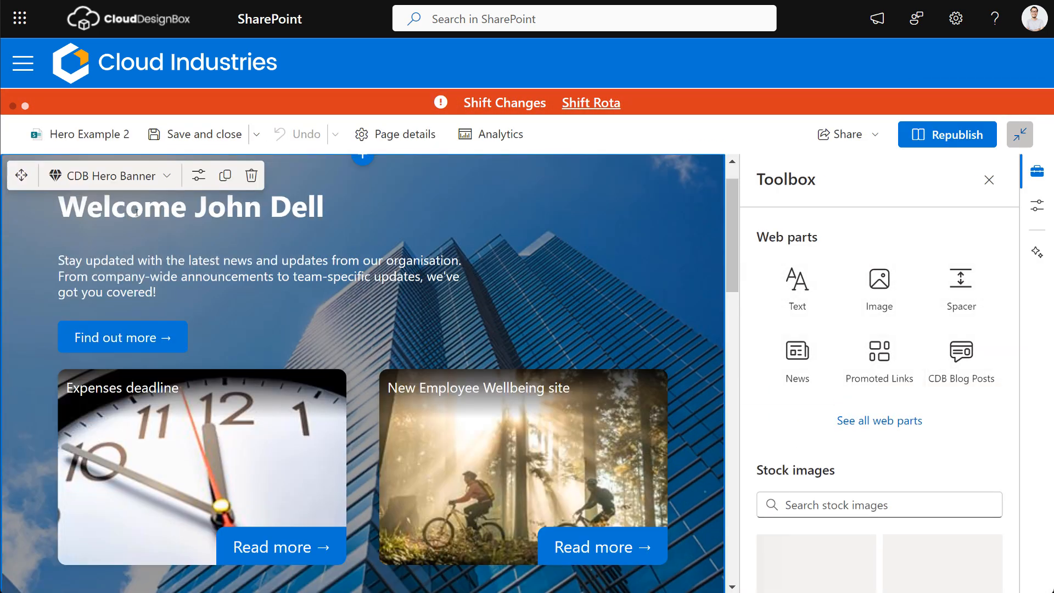
click(199, 176)
scroll(823, 321, down, 10)
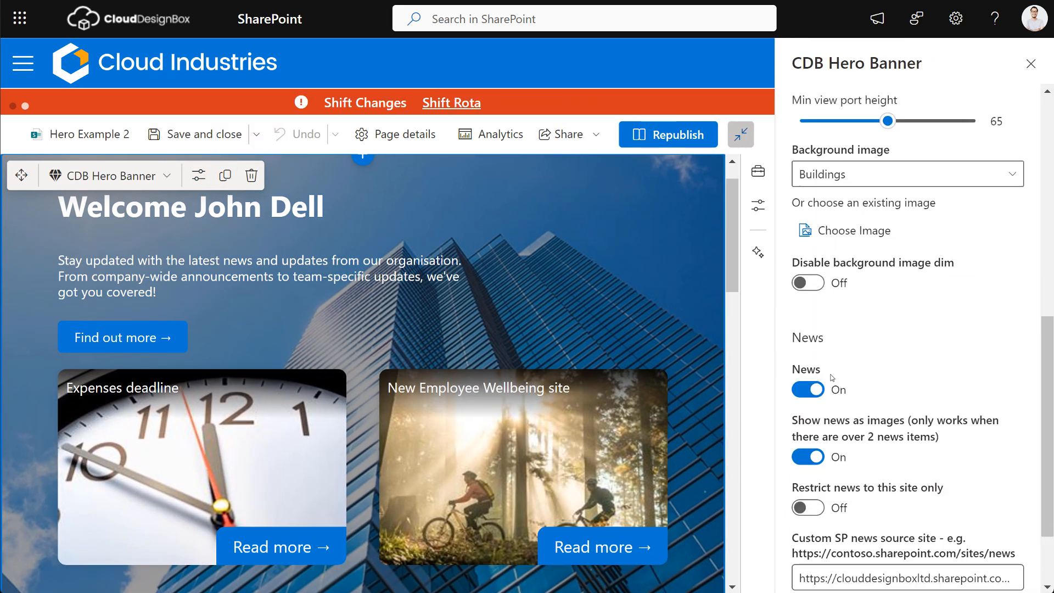
click(809, 356)
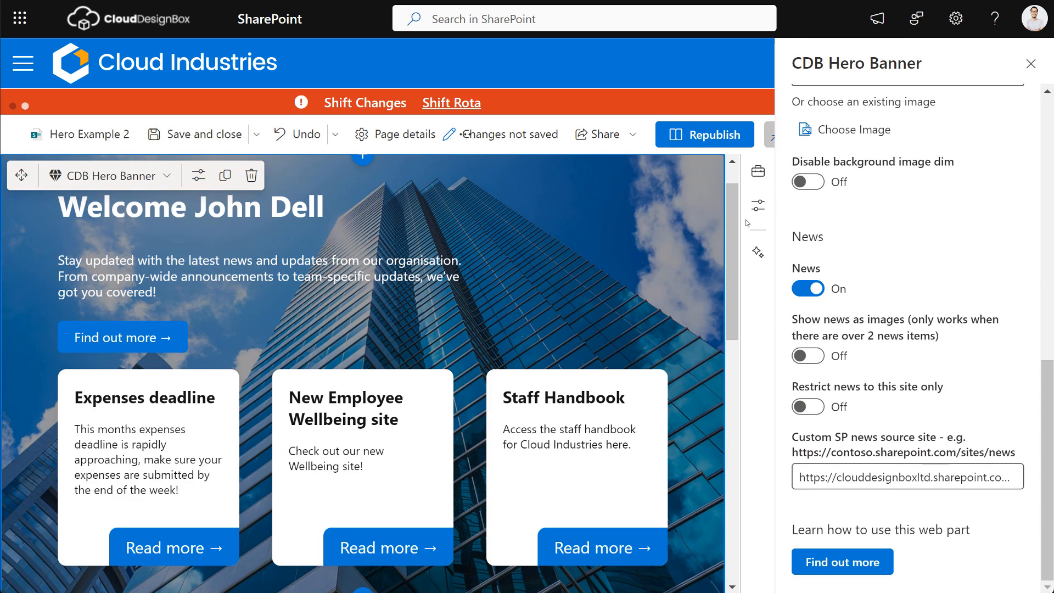
click(689, 136)
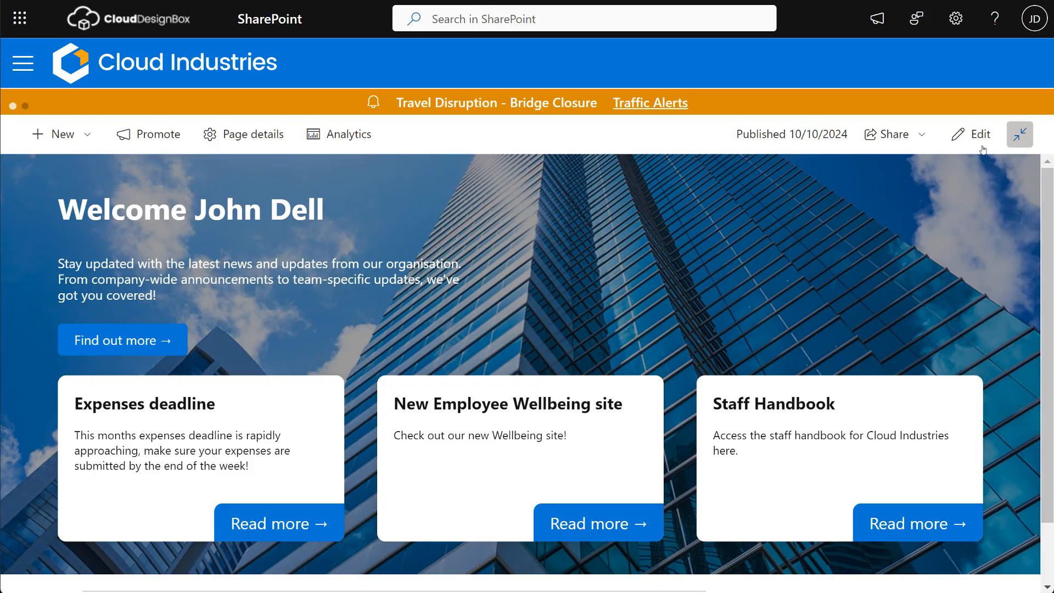
Step: Edit the page again, switch off News in the hero banner's settings, and republish
click(971, 134)
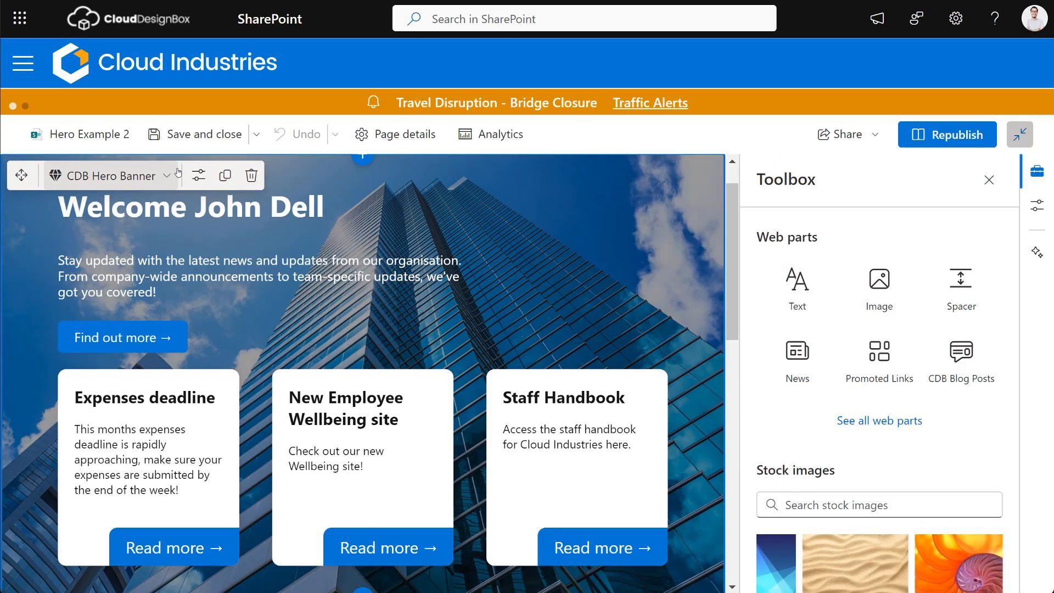
click(199, 175)
scroll(870, 412, down, 10)
click(829, 402)
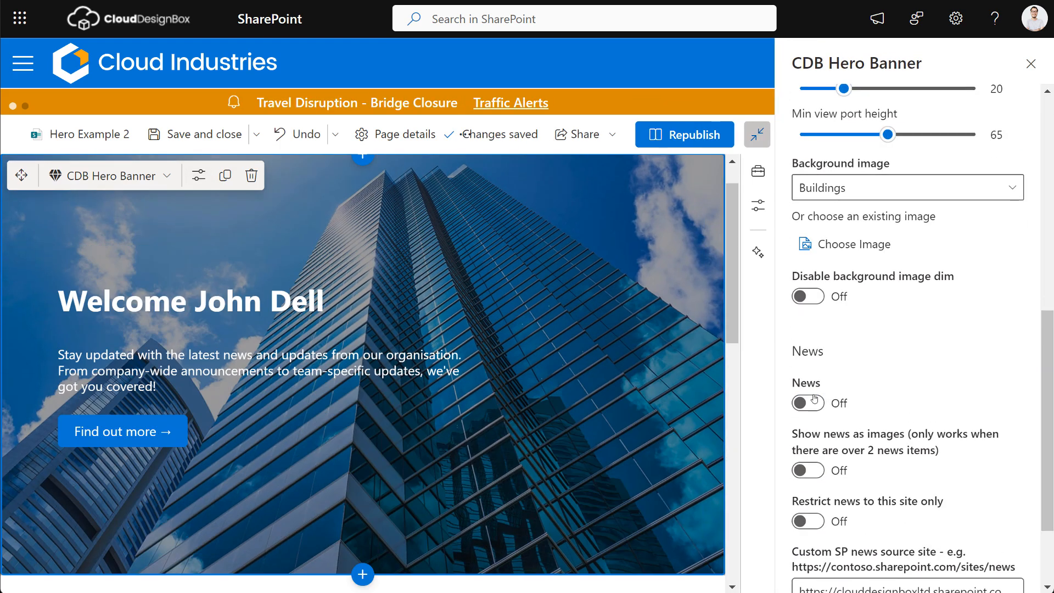
click(664, 134)
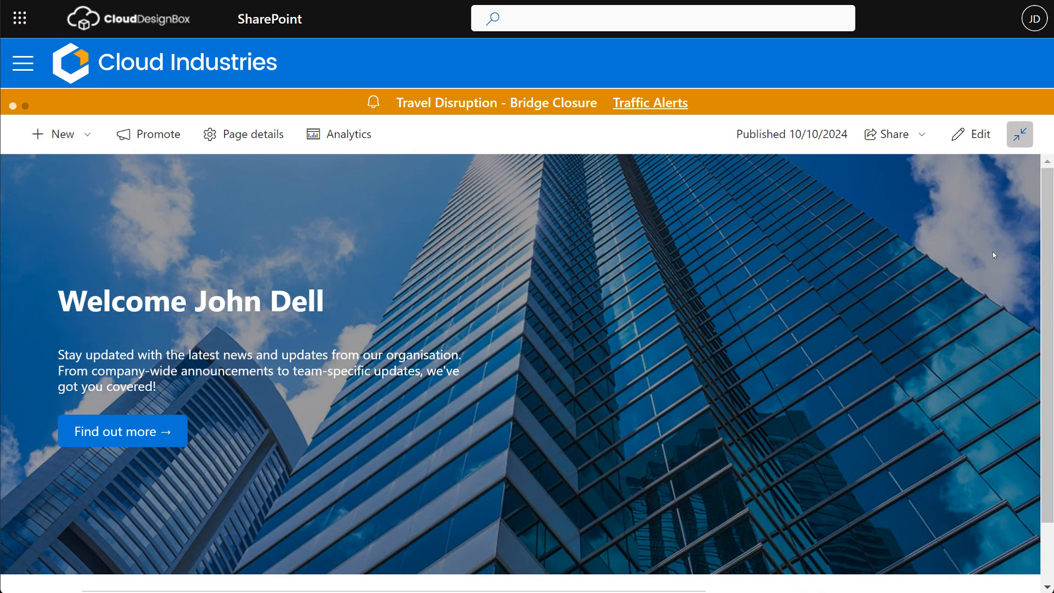